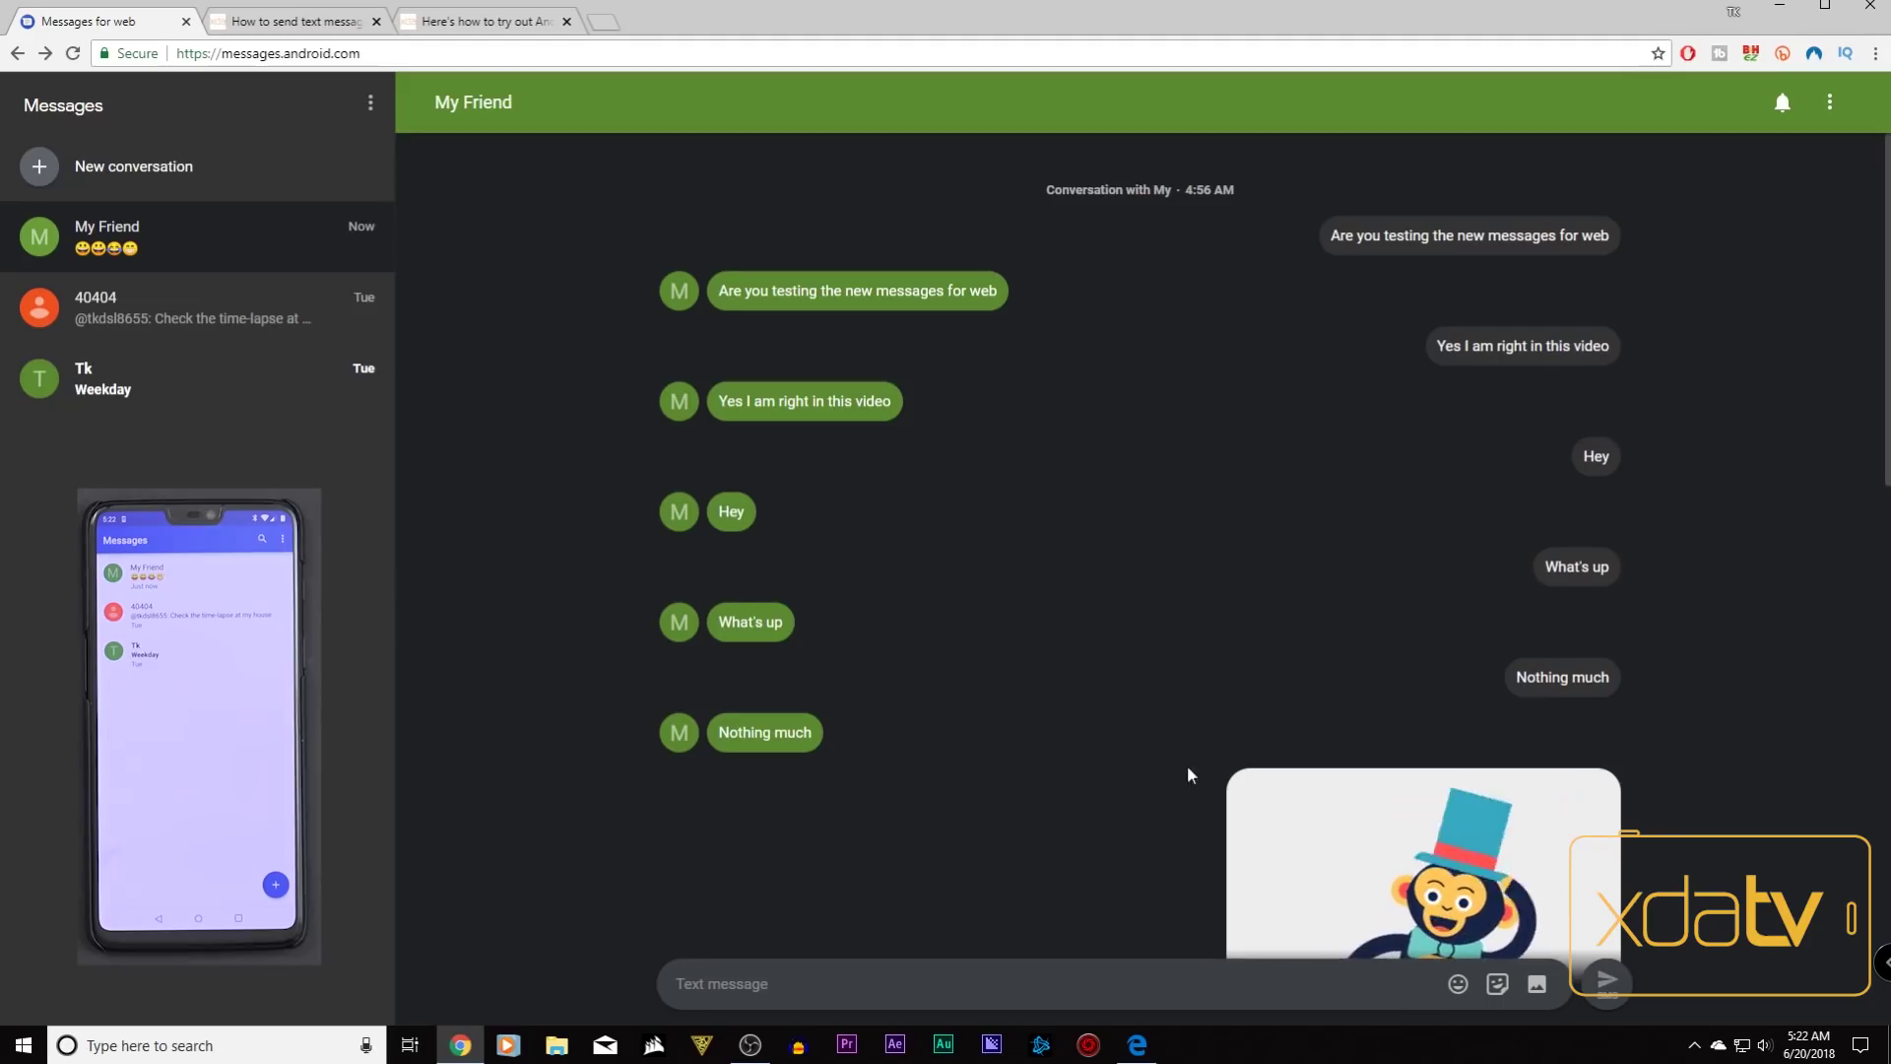
Switch between the 40404 and My Friend conversations, ending on 40404
left_click(170, 314)
left_click(165, 229)
left_click(169, 318)
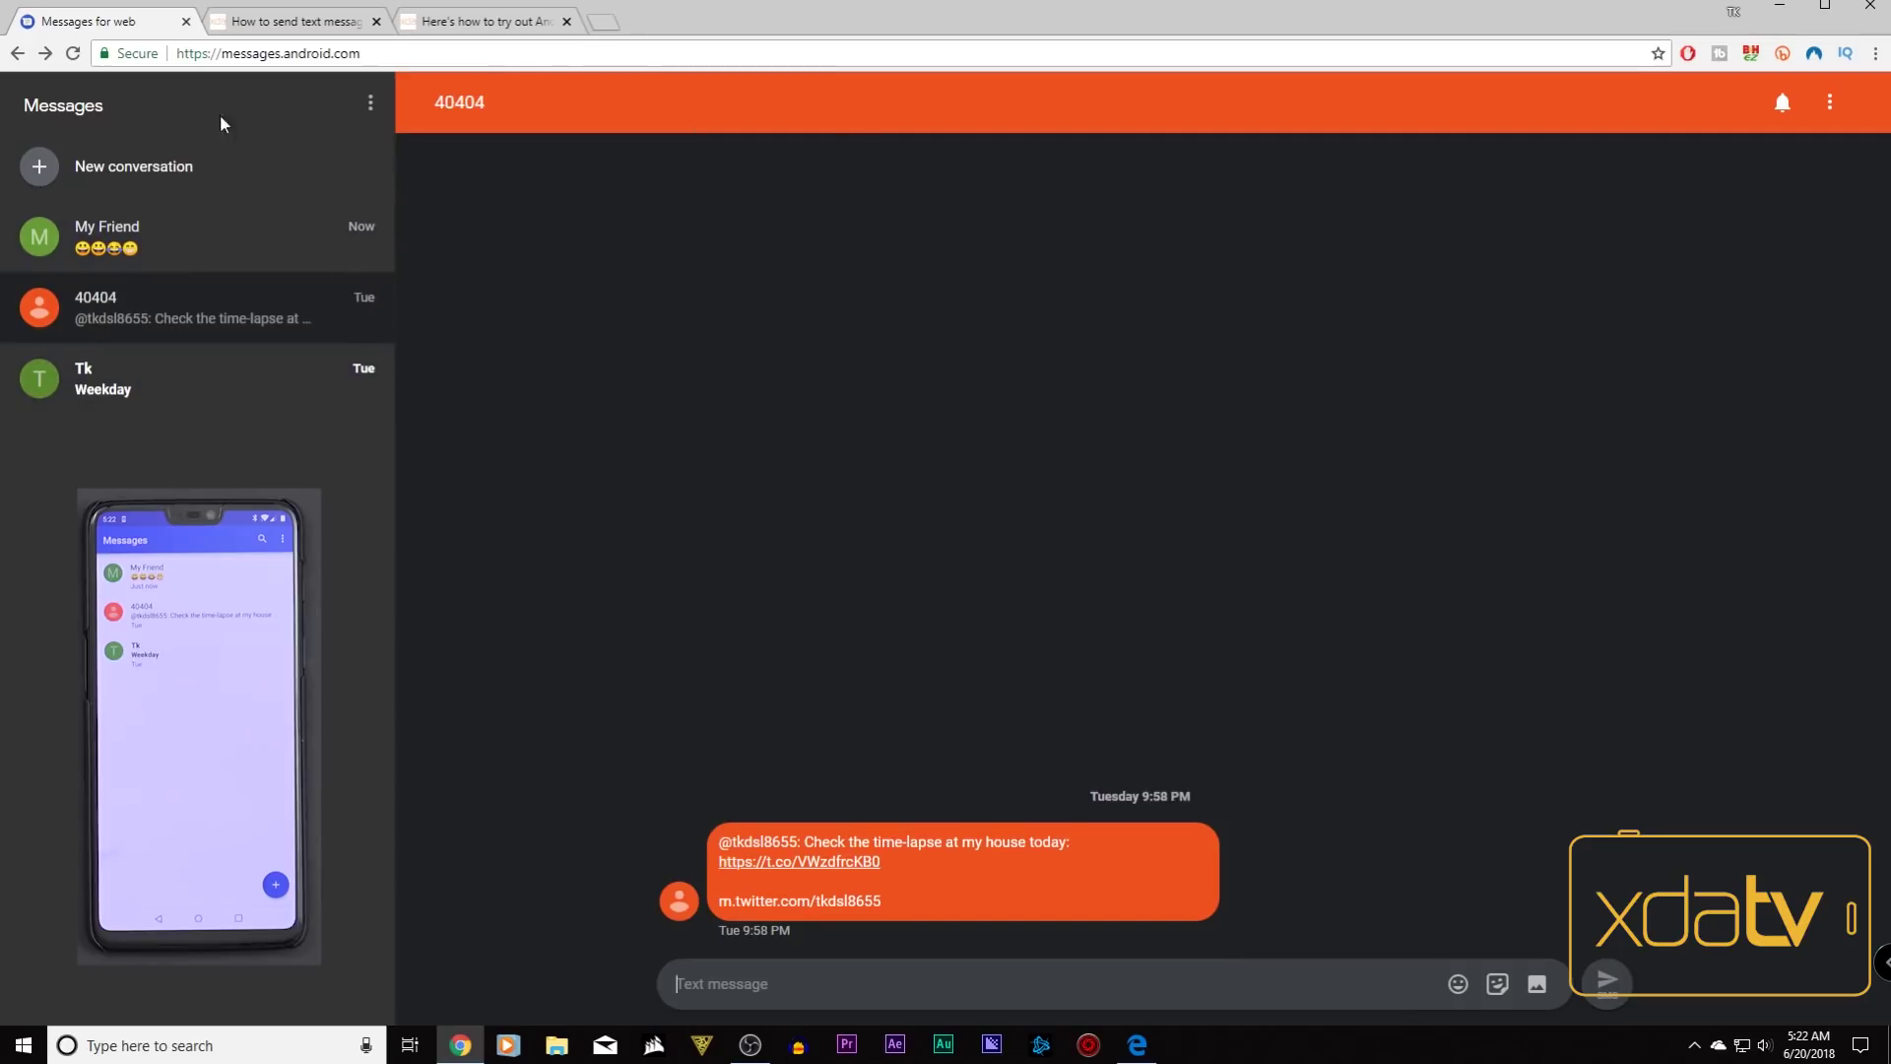
Glance at the XDA article, then bring up the Messages for web QR sign-in page in Edge
left_click(276, 22)
left_click(42, 28)
left_click(1138, 1044)
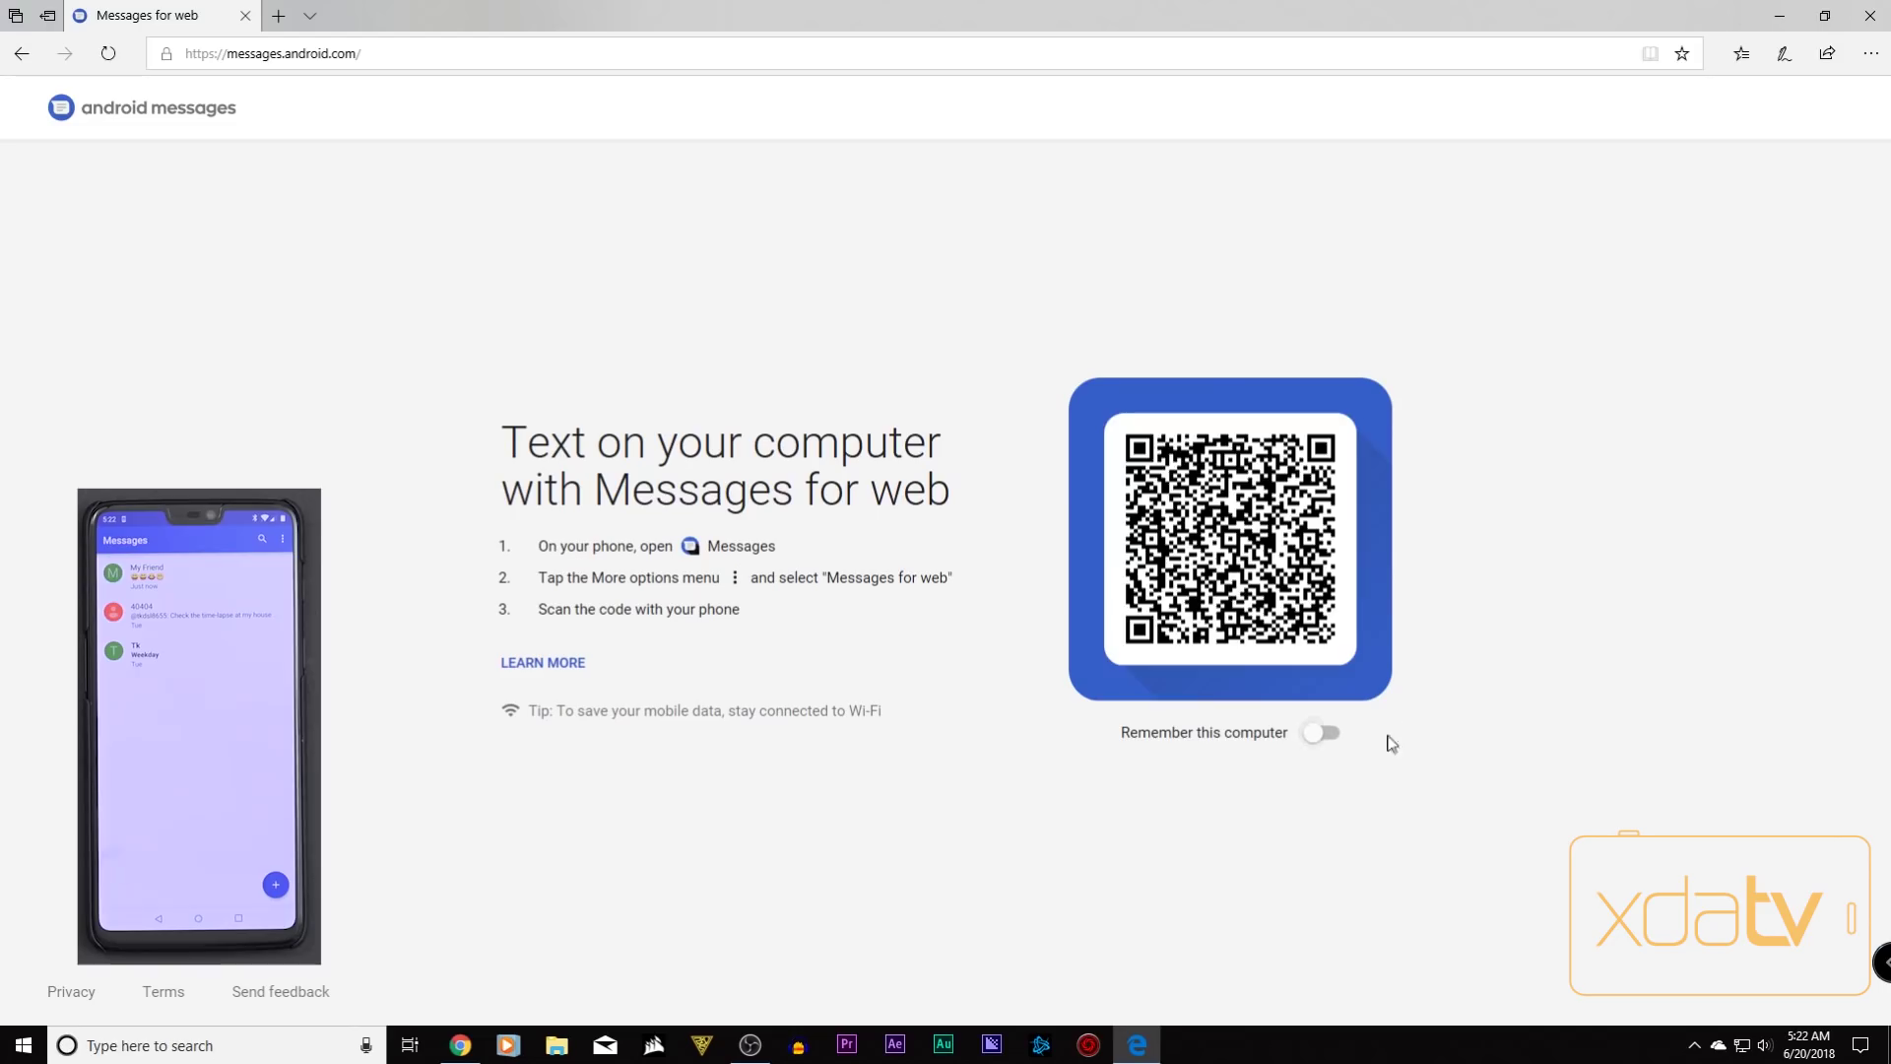
Leave 'Remember this computer' off in Edge and return to the XDA article in Chrome
left_click(1315, 734)
left_click(1317, 734)
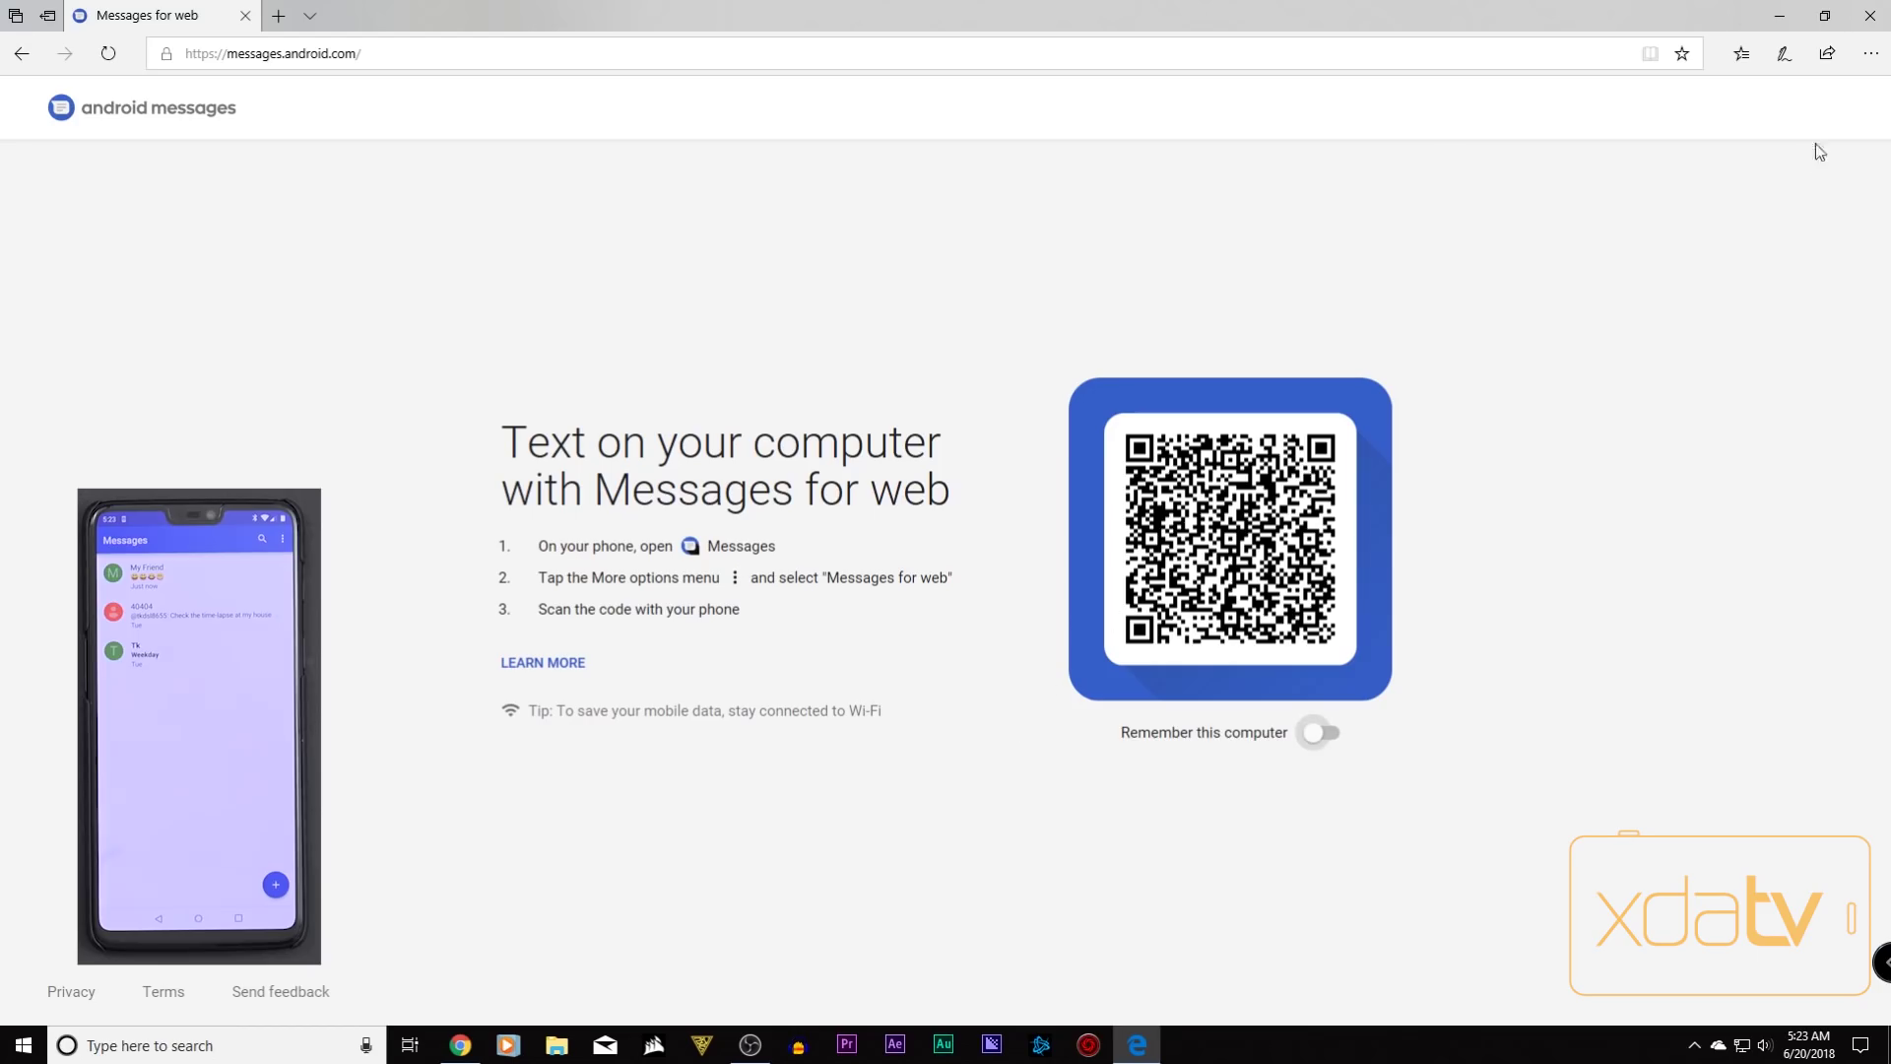
left_click(1779, 16)
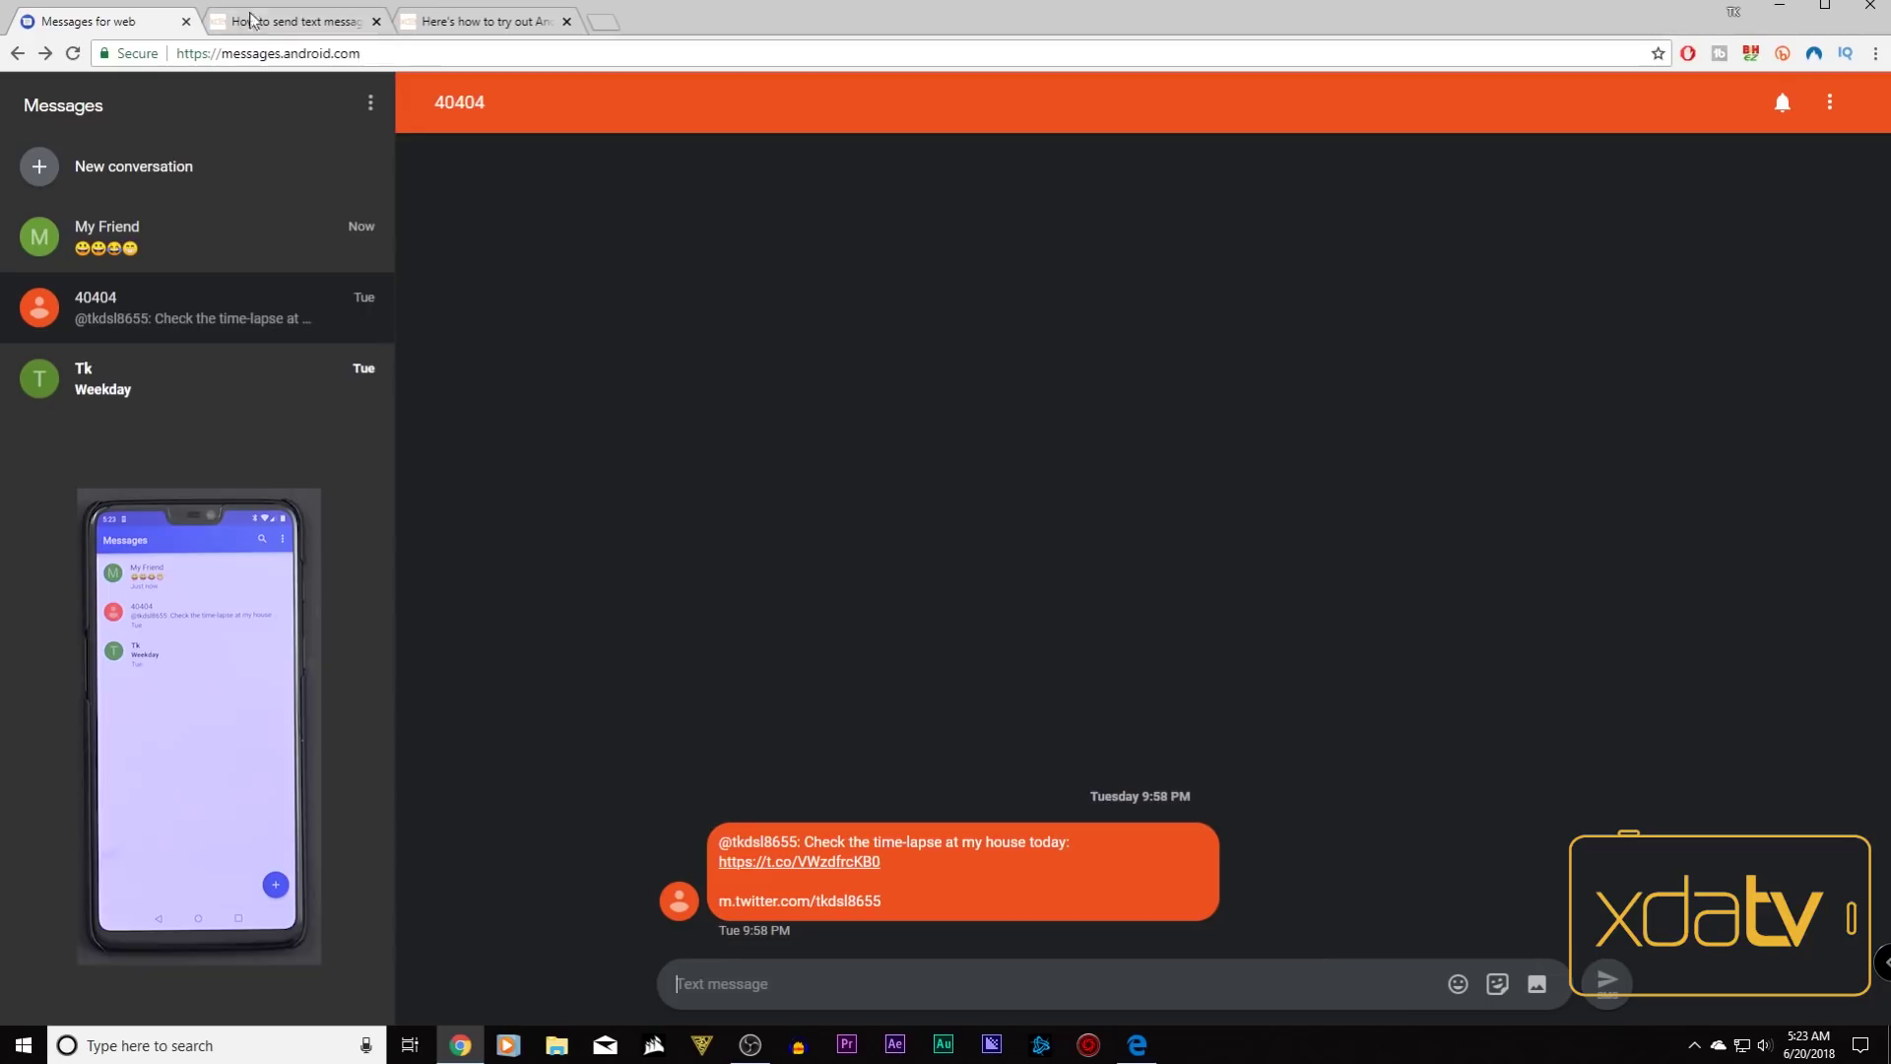
left_click(293, 24)
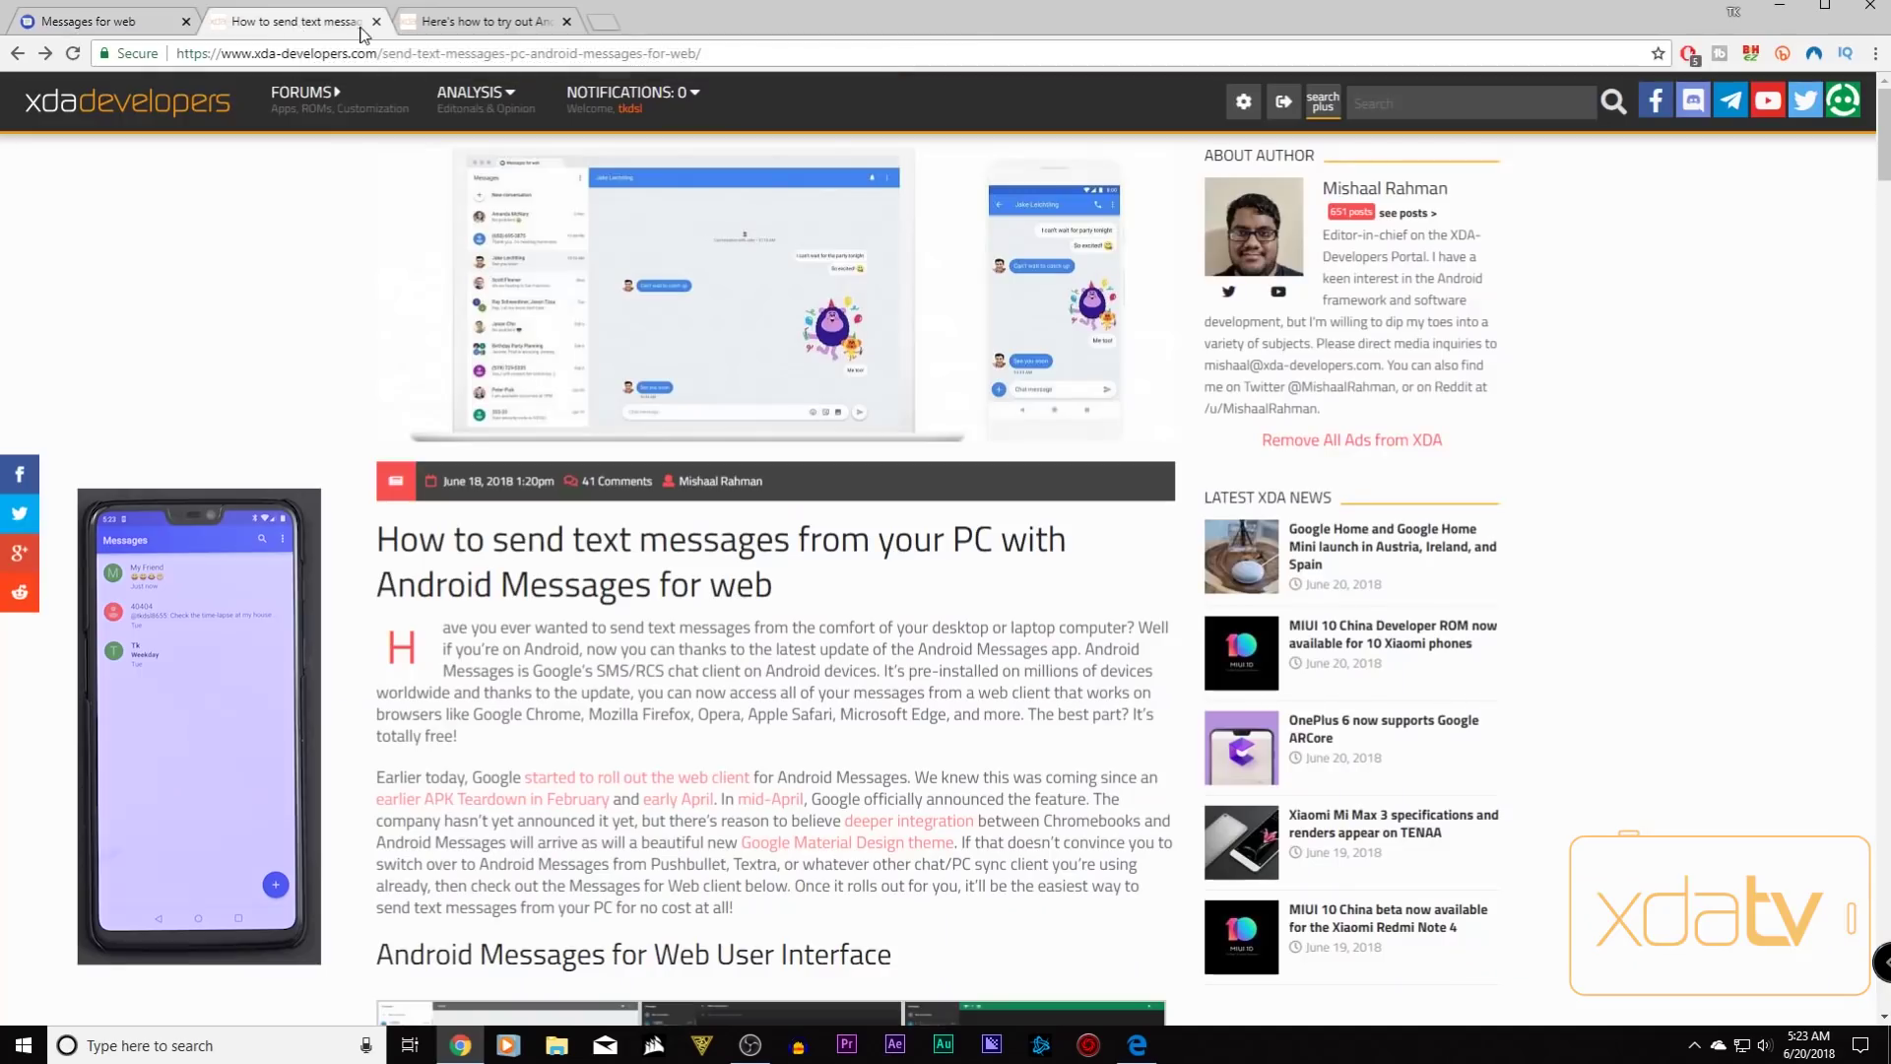
Scroll the XDA root guide to its 'How to forcefully enable Android Messages for web' section
left_click(458, 22)
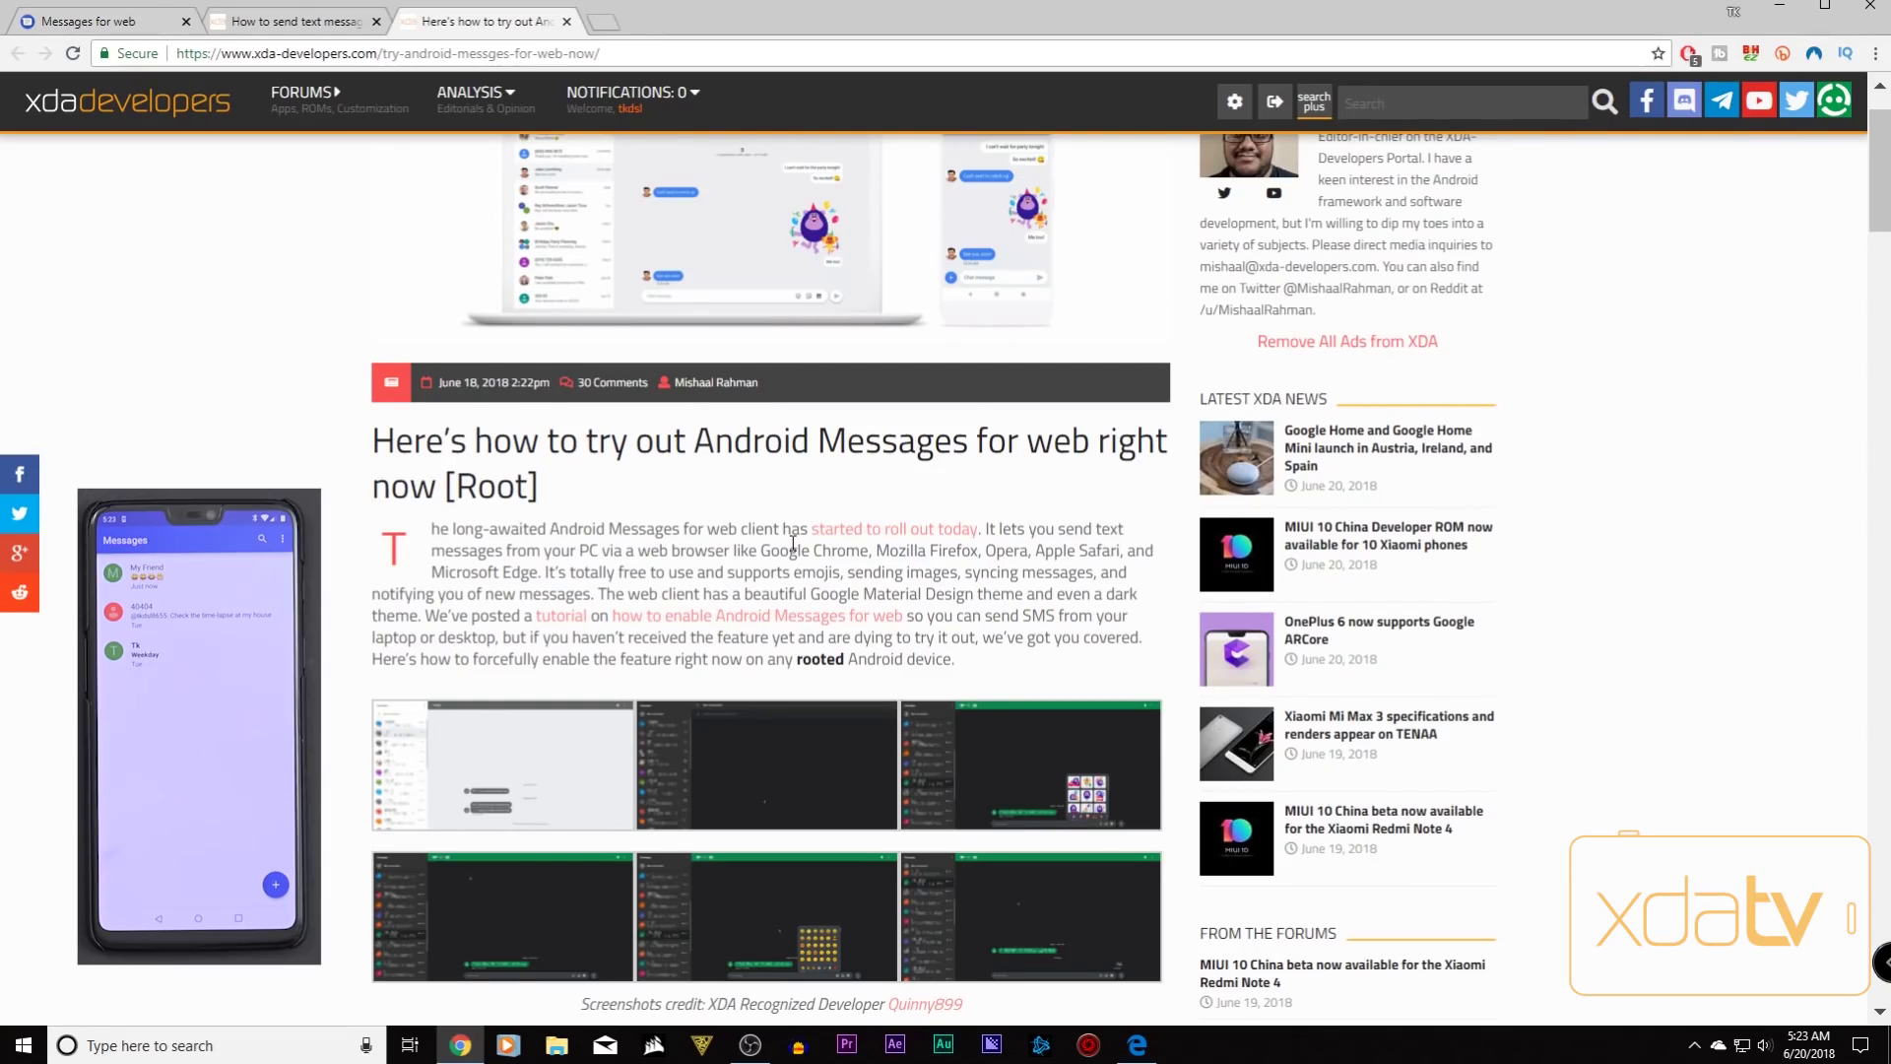
scroll(793, 543, "down", 7)
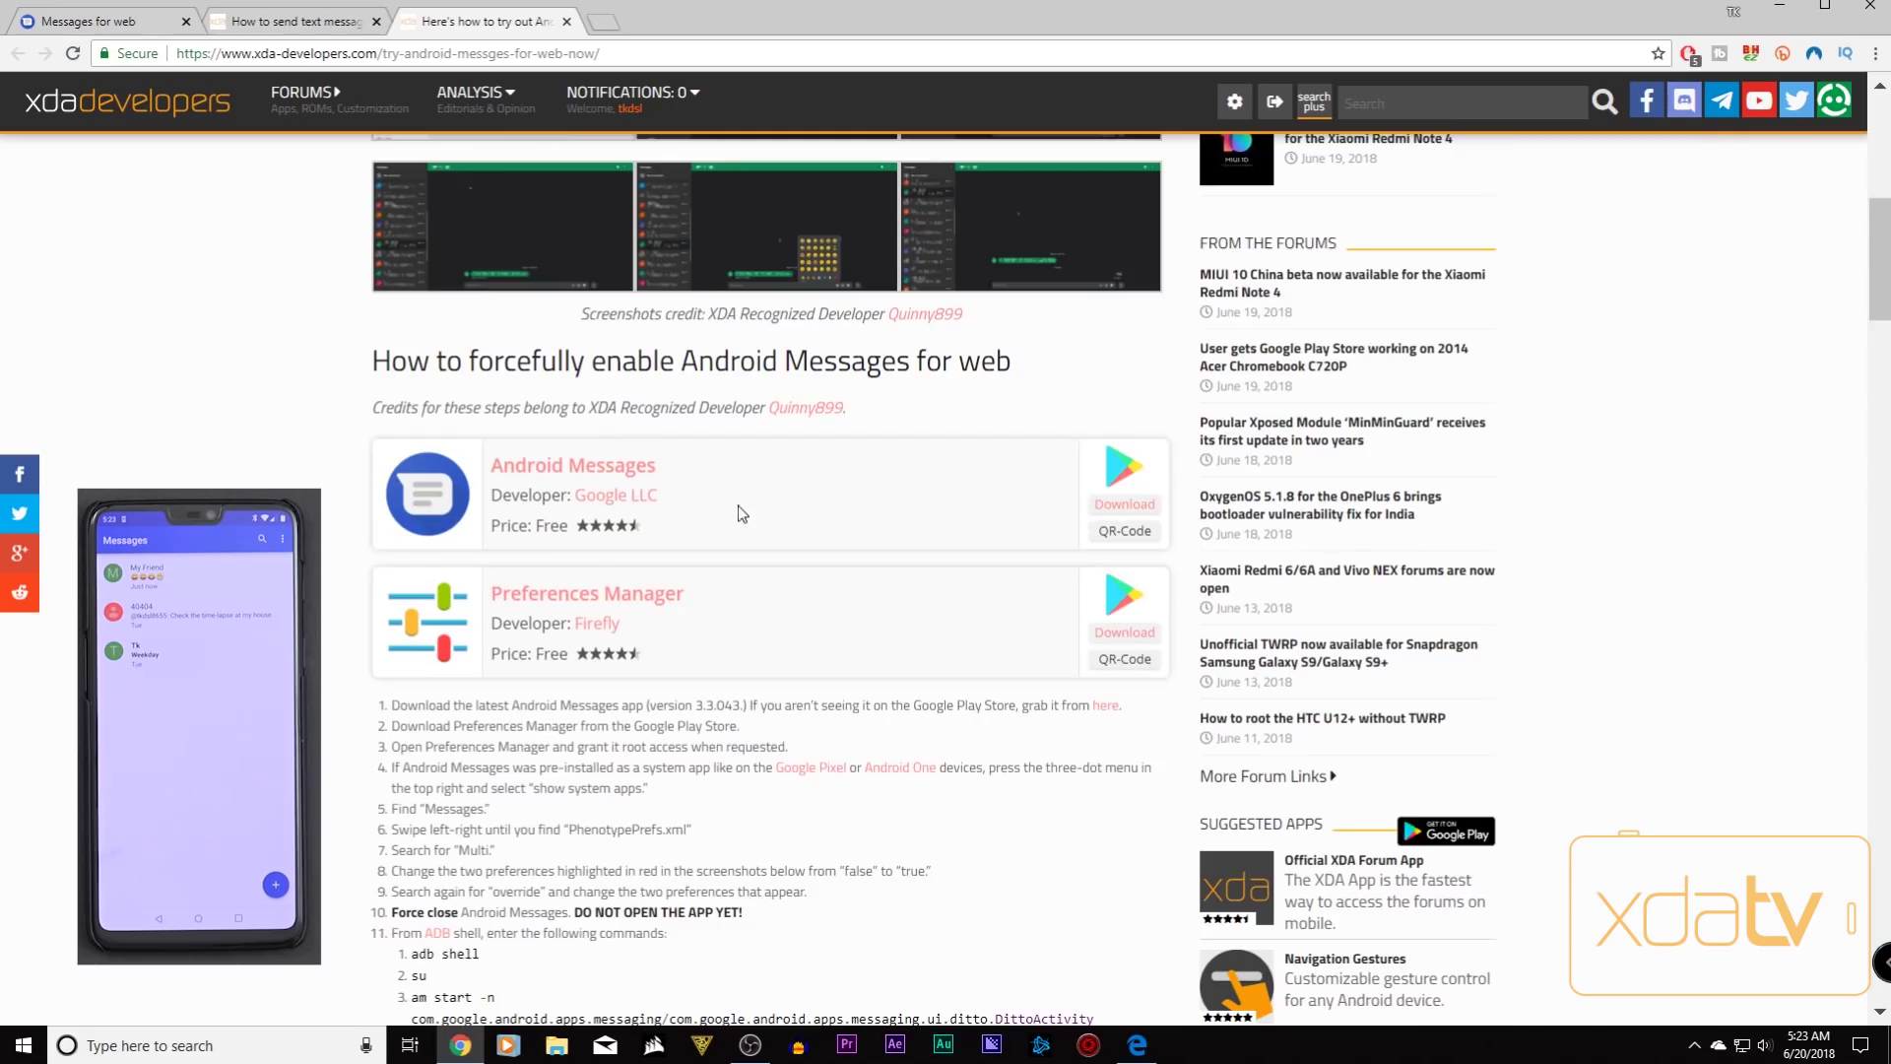
scroll(736, 505, "down", 3)
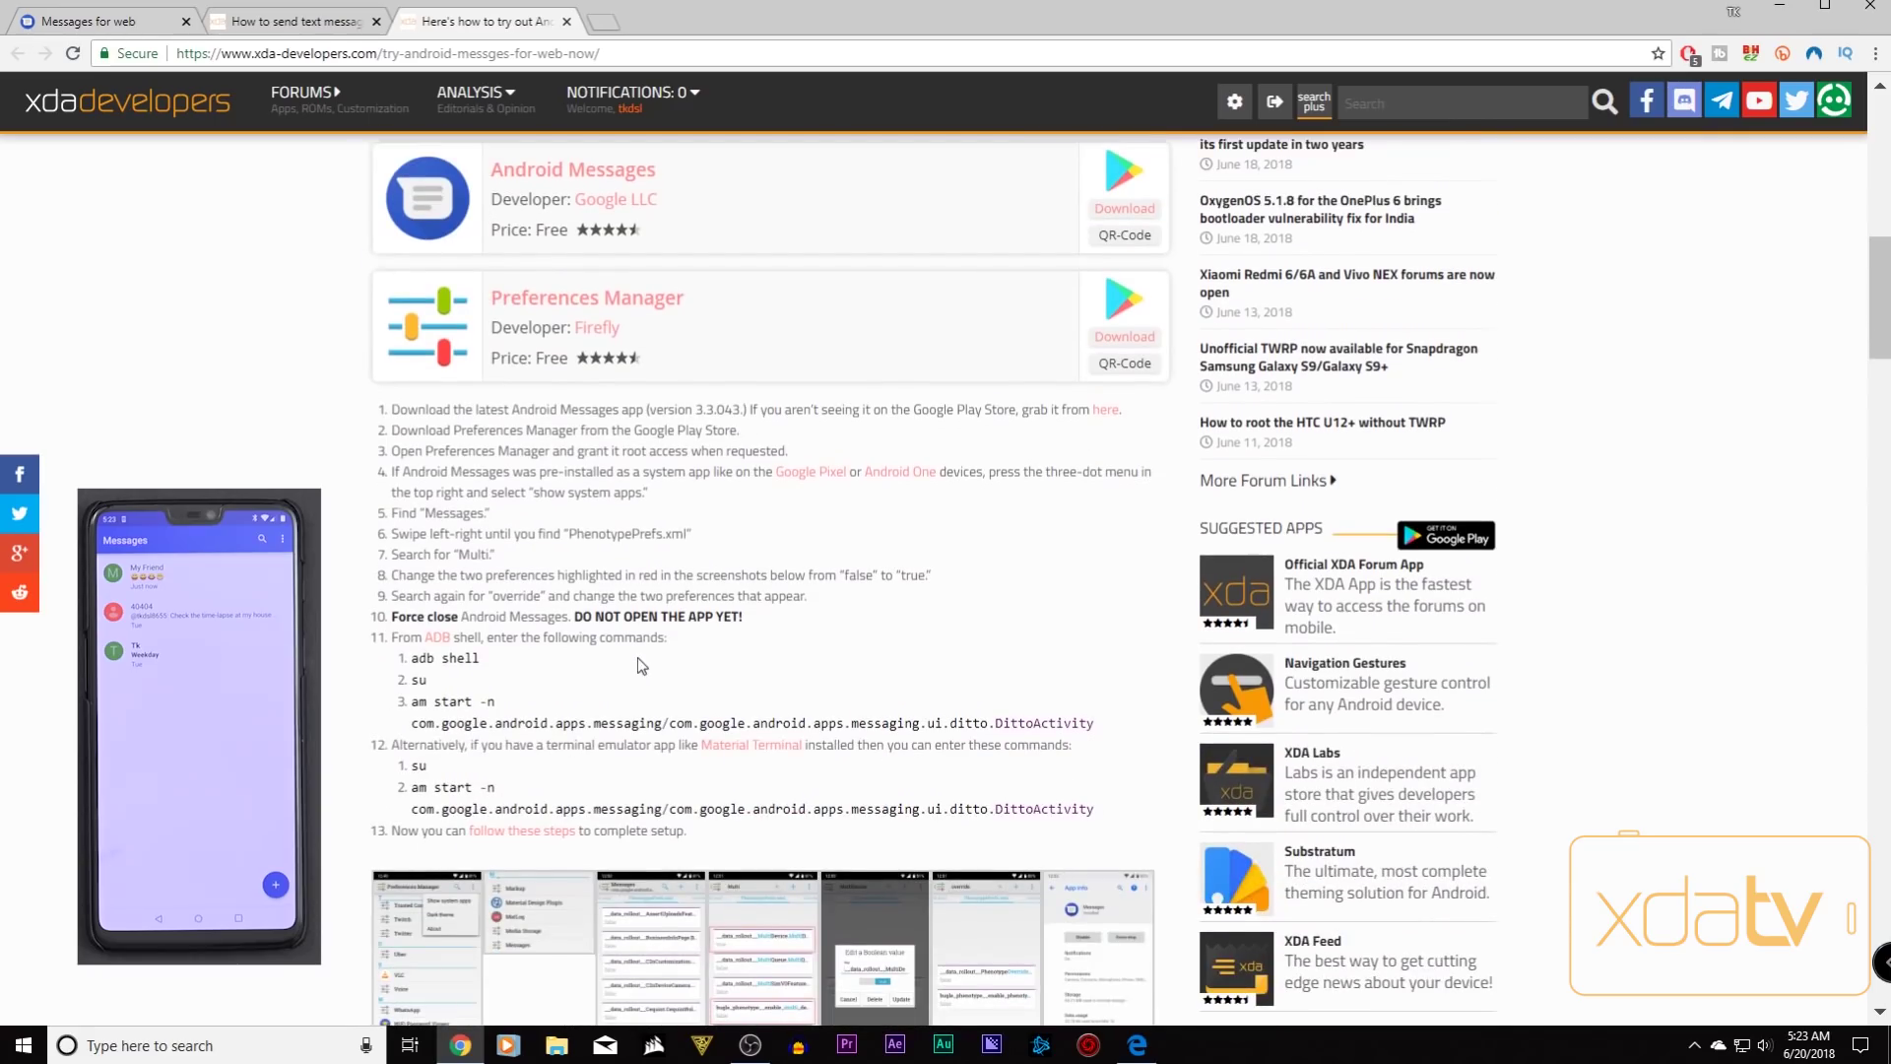
scroll(636, 658, "down", 2)
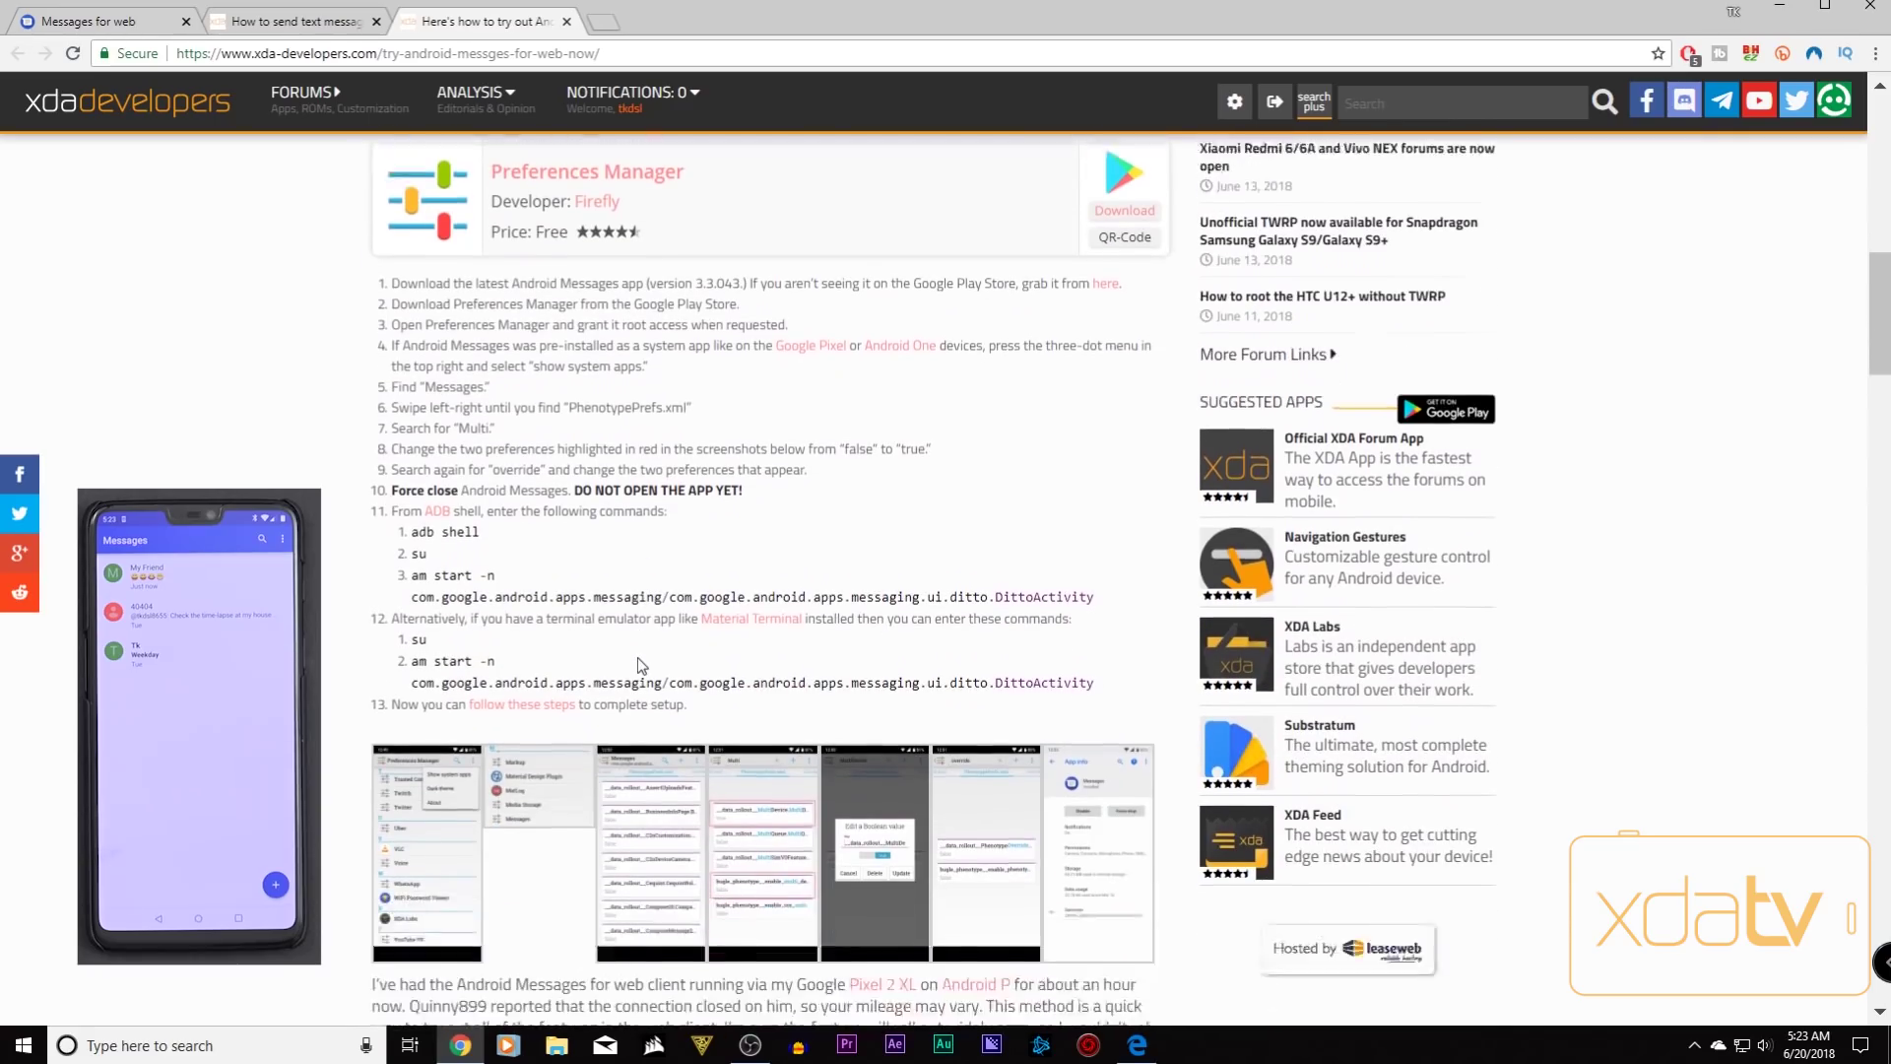
scroll(684, 527, "up", 7)
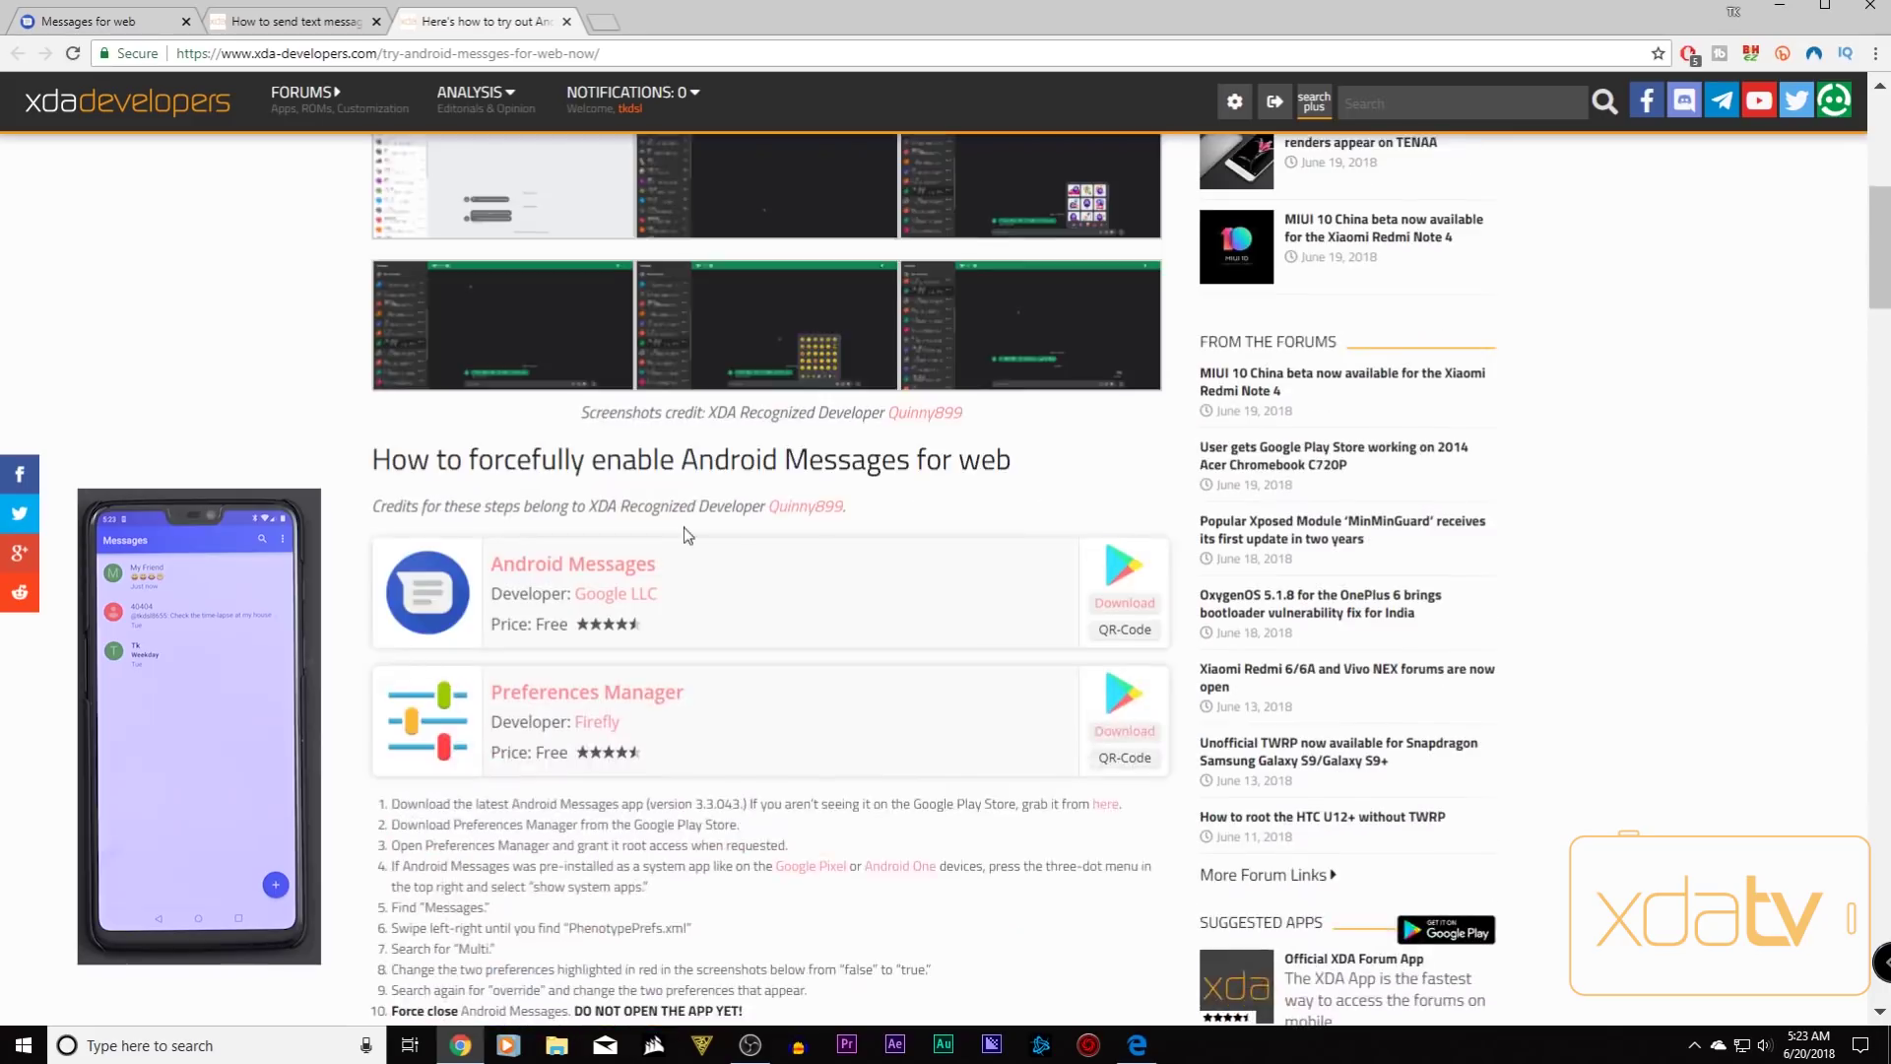
left_click(98, 14)
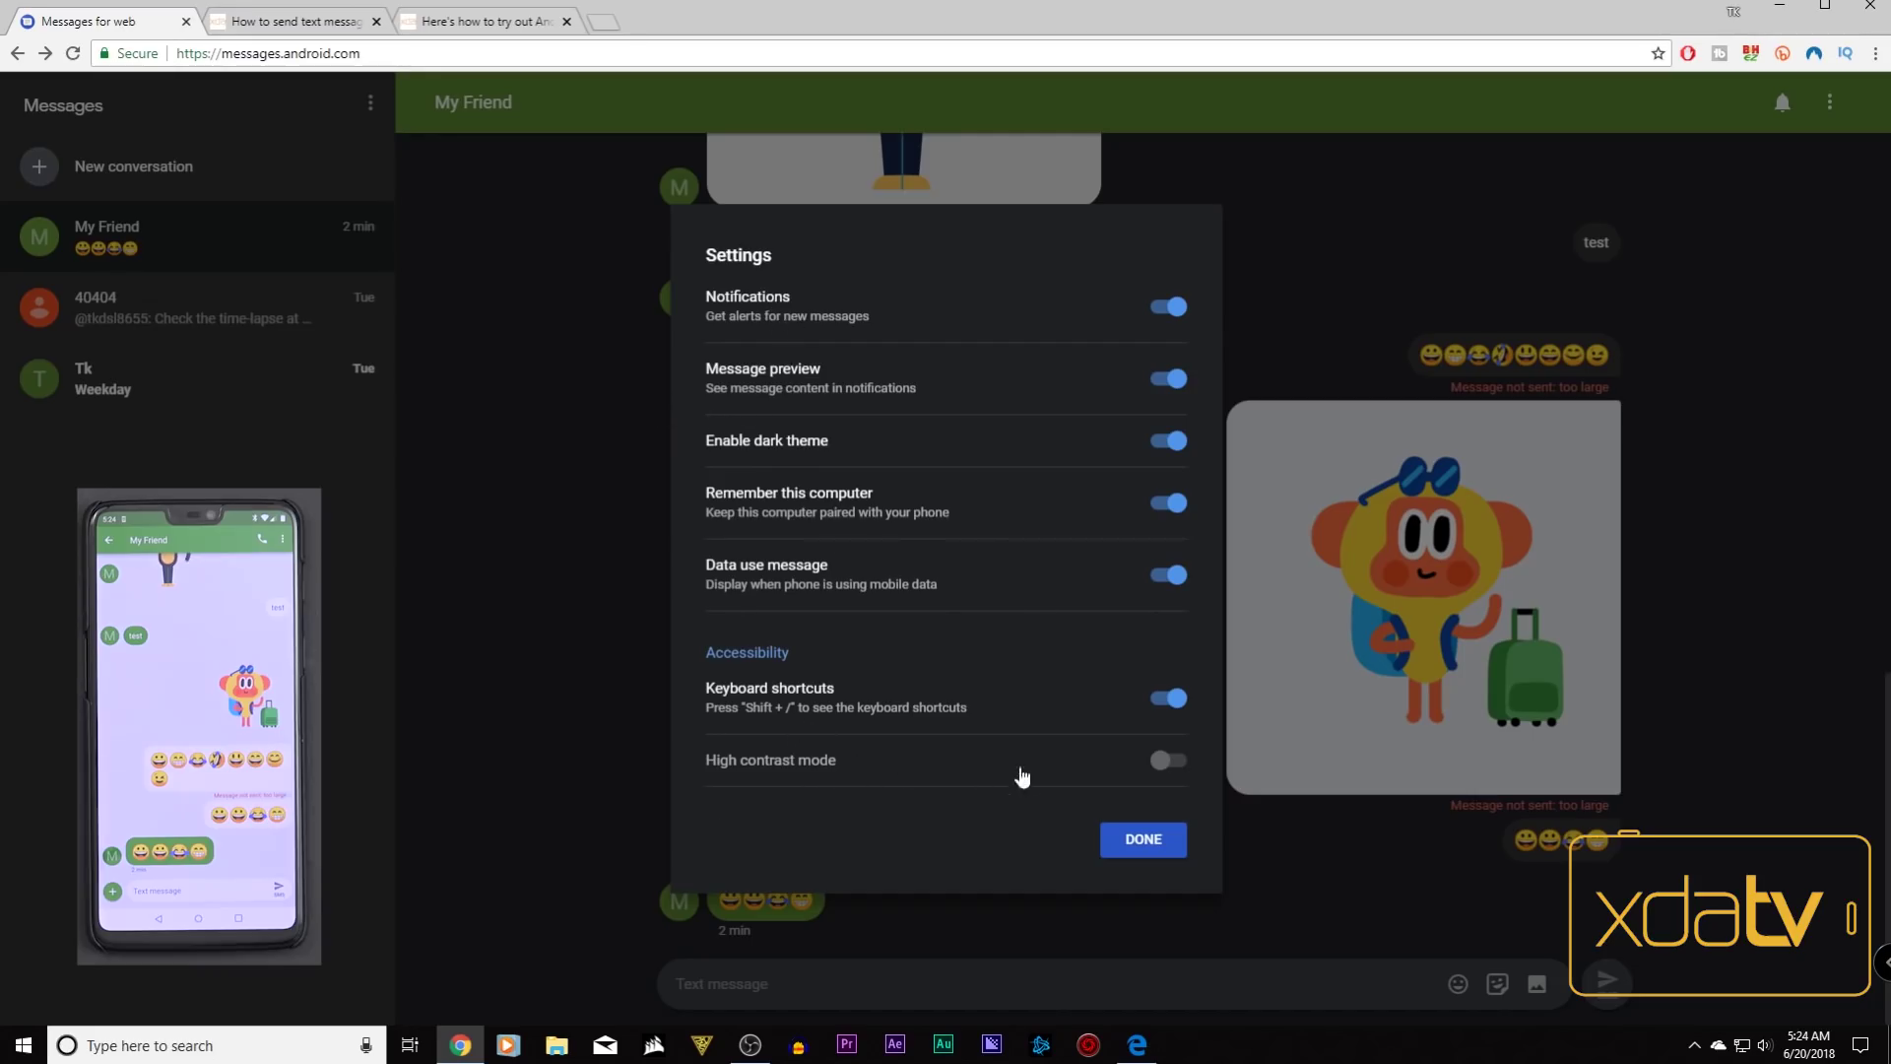
Close Messages for web Settings with DONE, keeping the dark theme on
left_click(1160, 844)
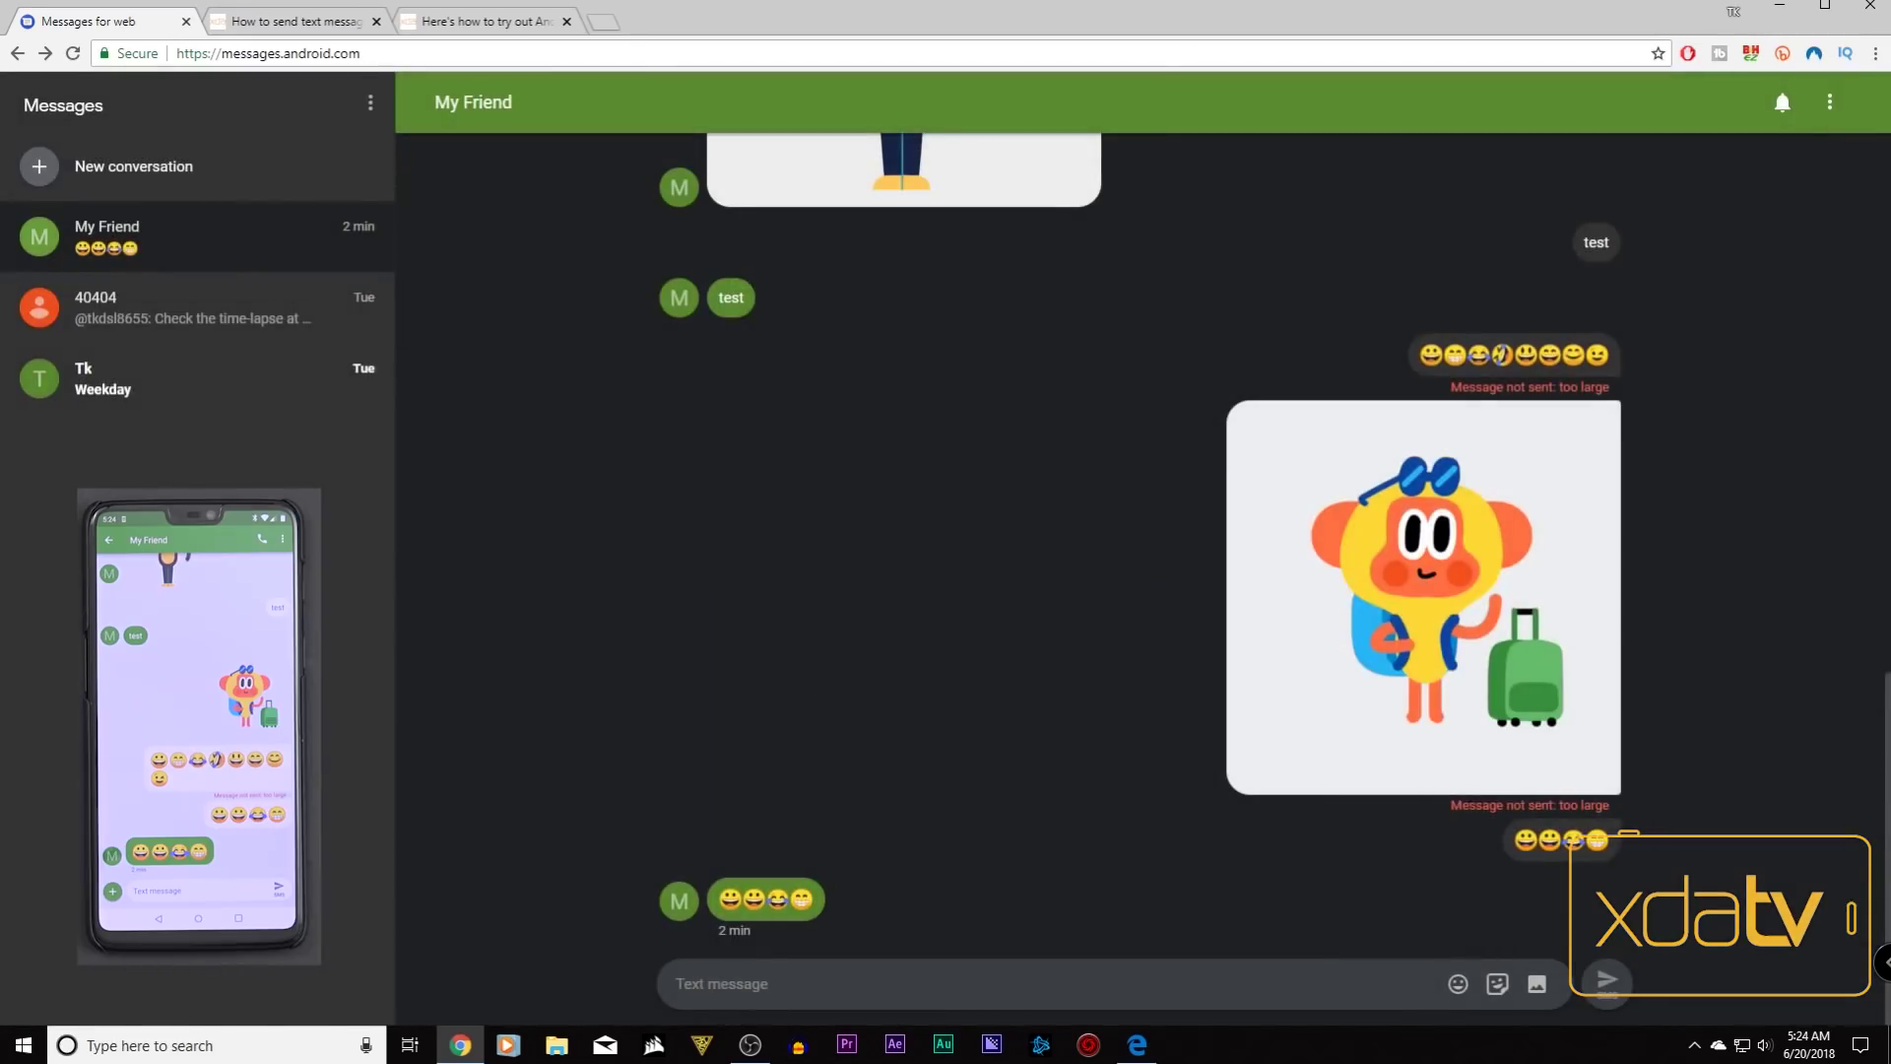
left_click(1830, 102)
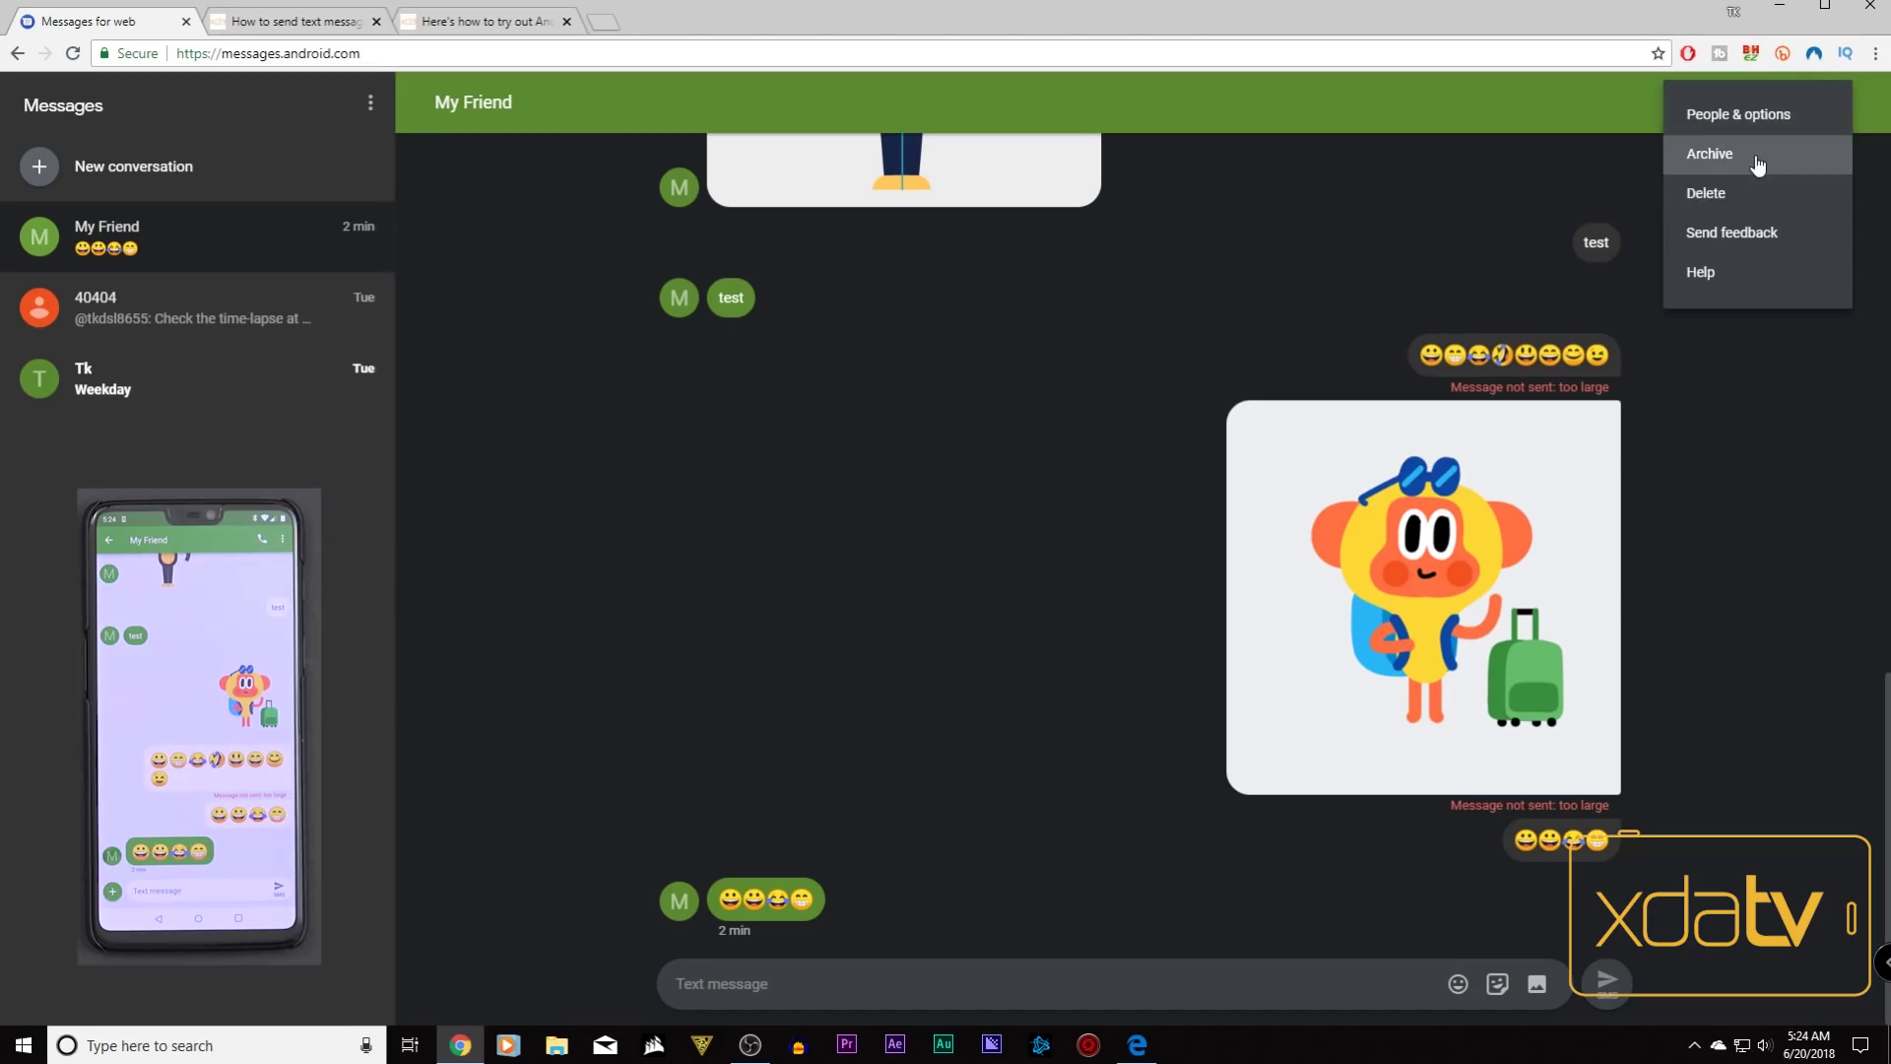
left_click(1434, 265)
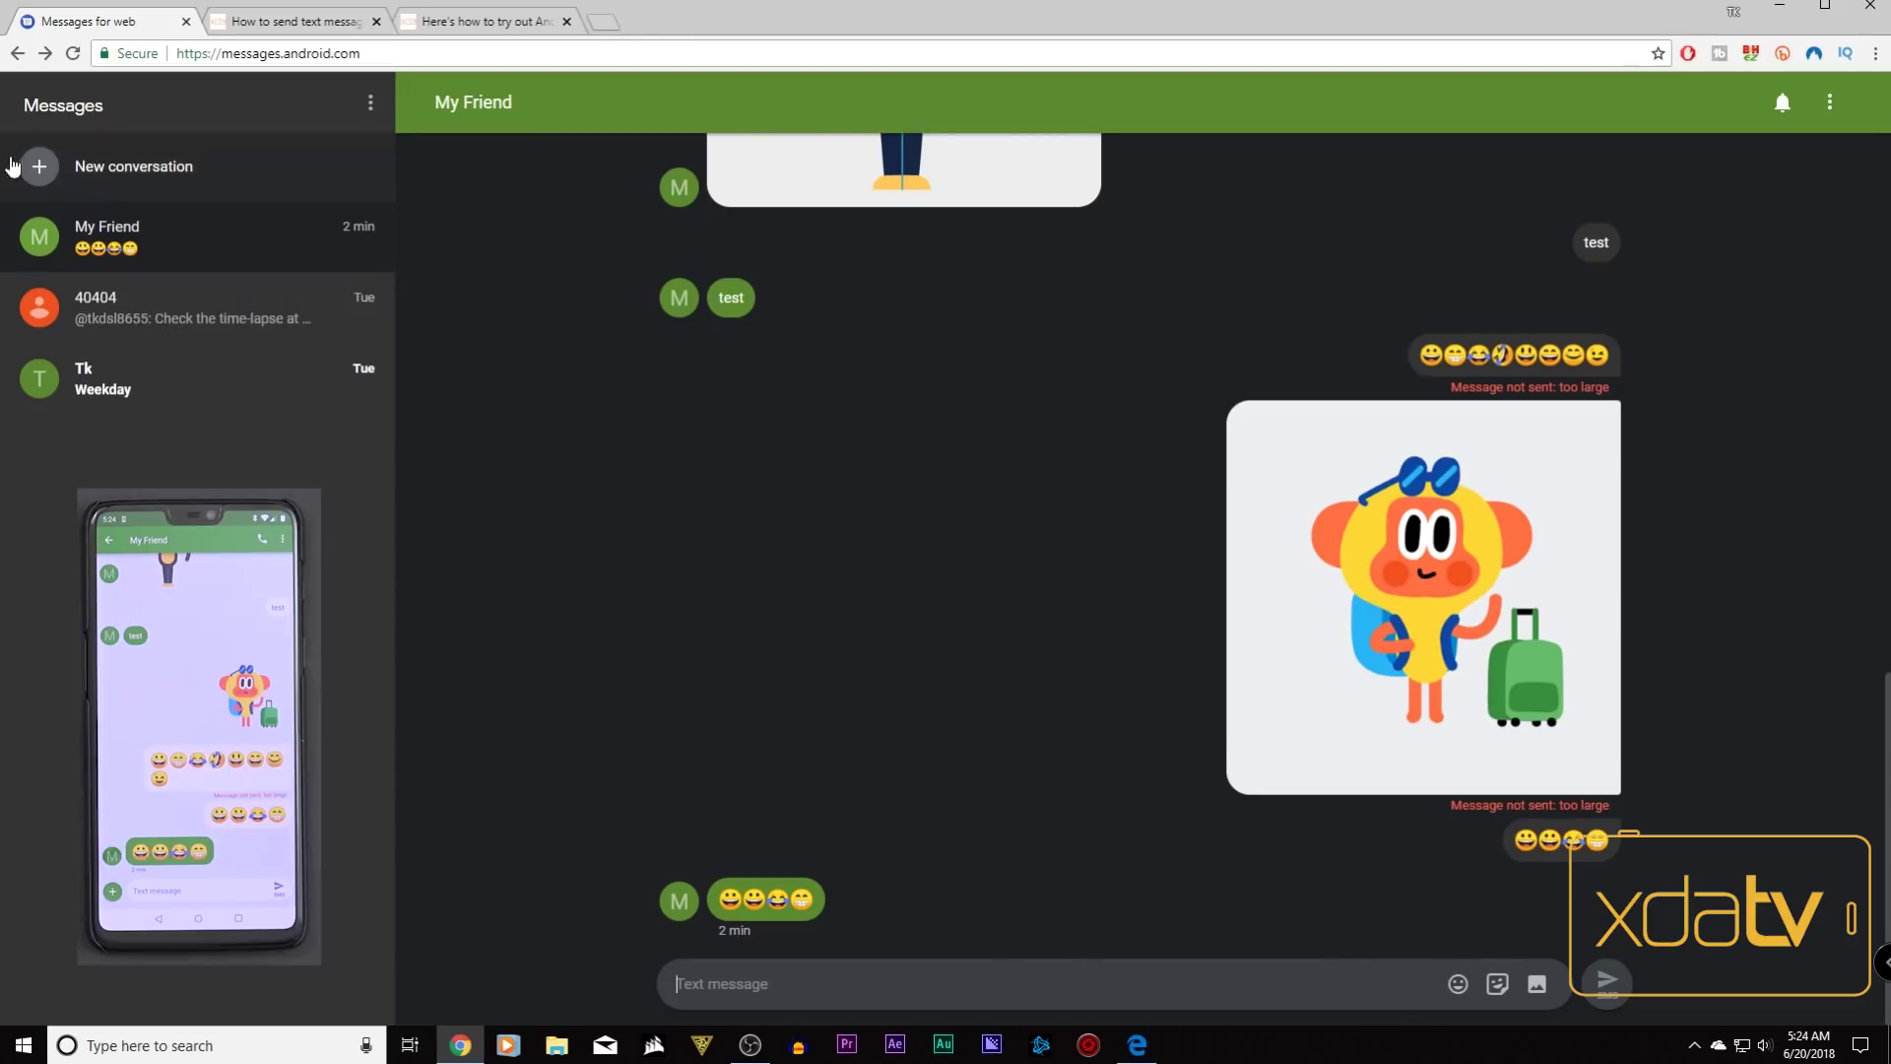
left_click(163, 169)
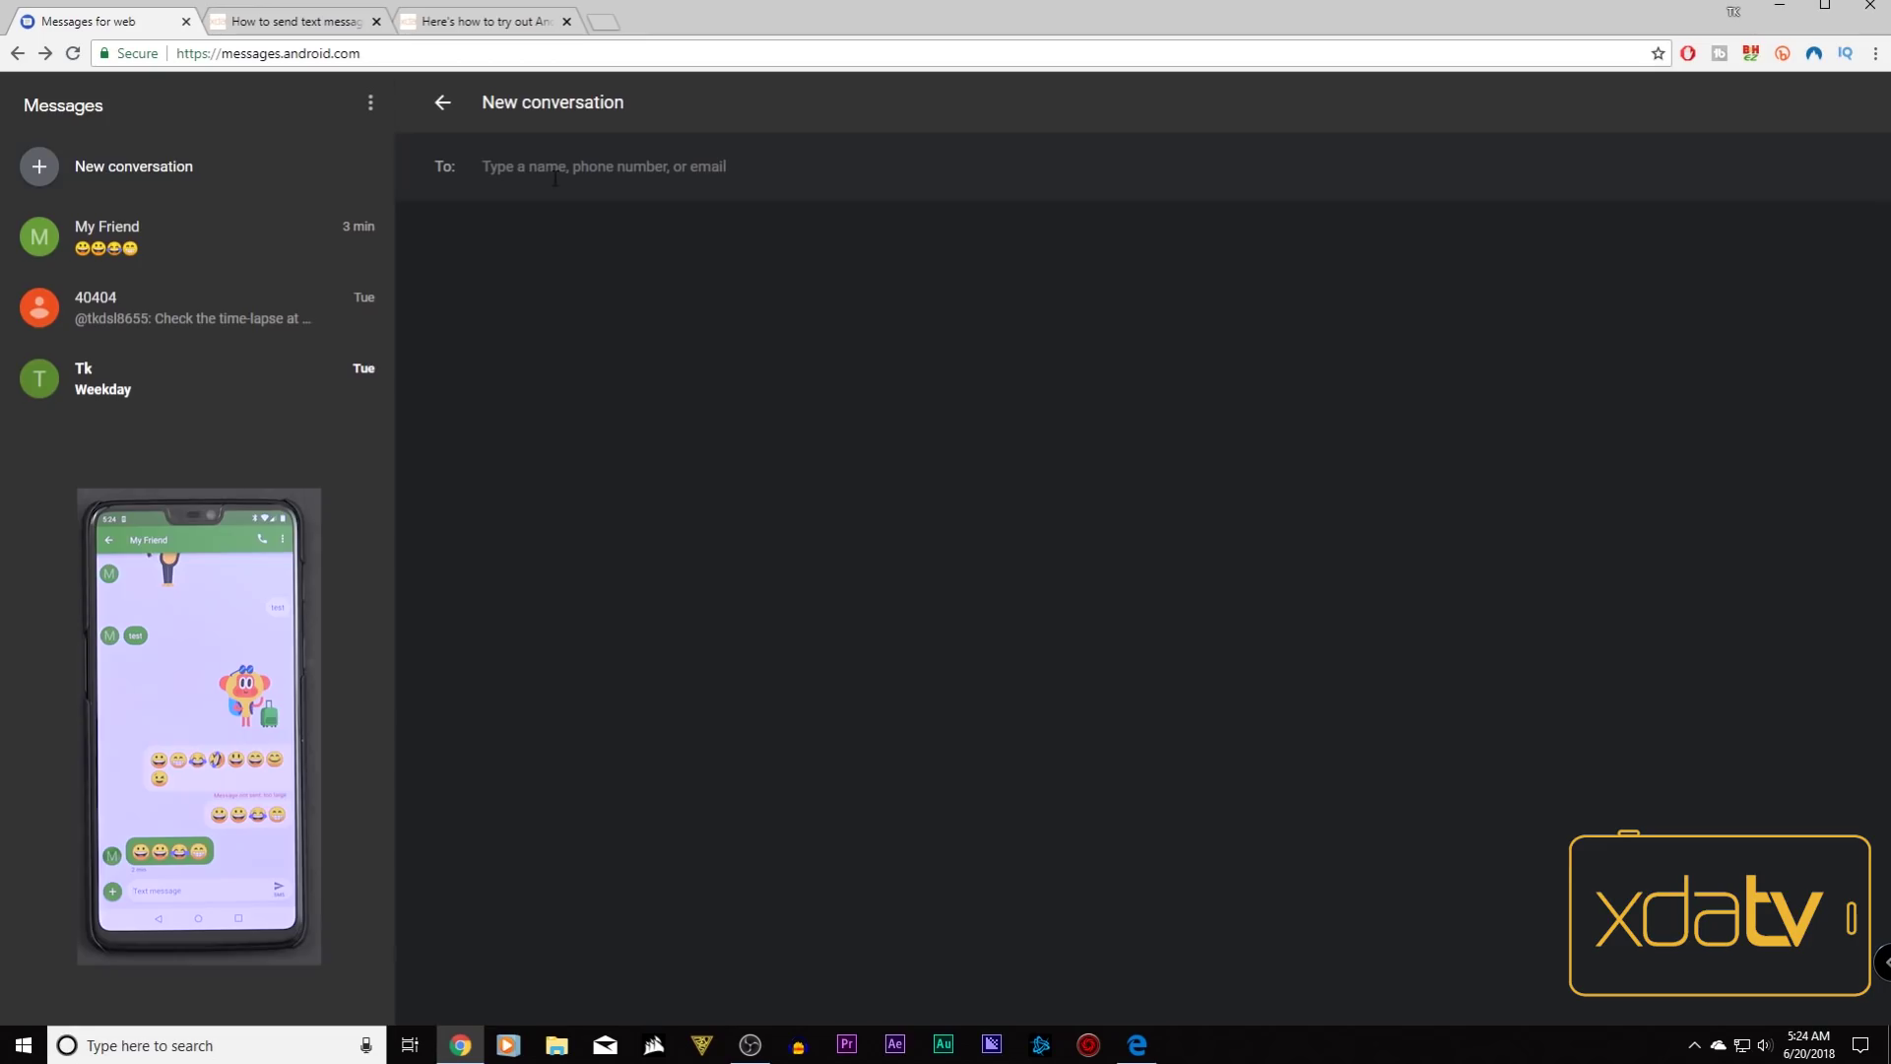
left_click(211, 244)
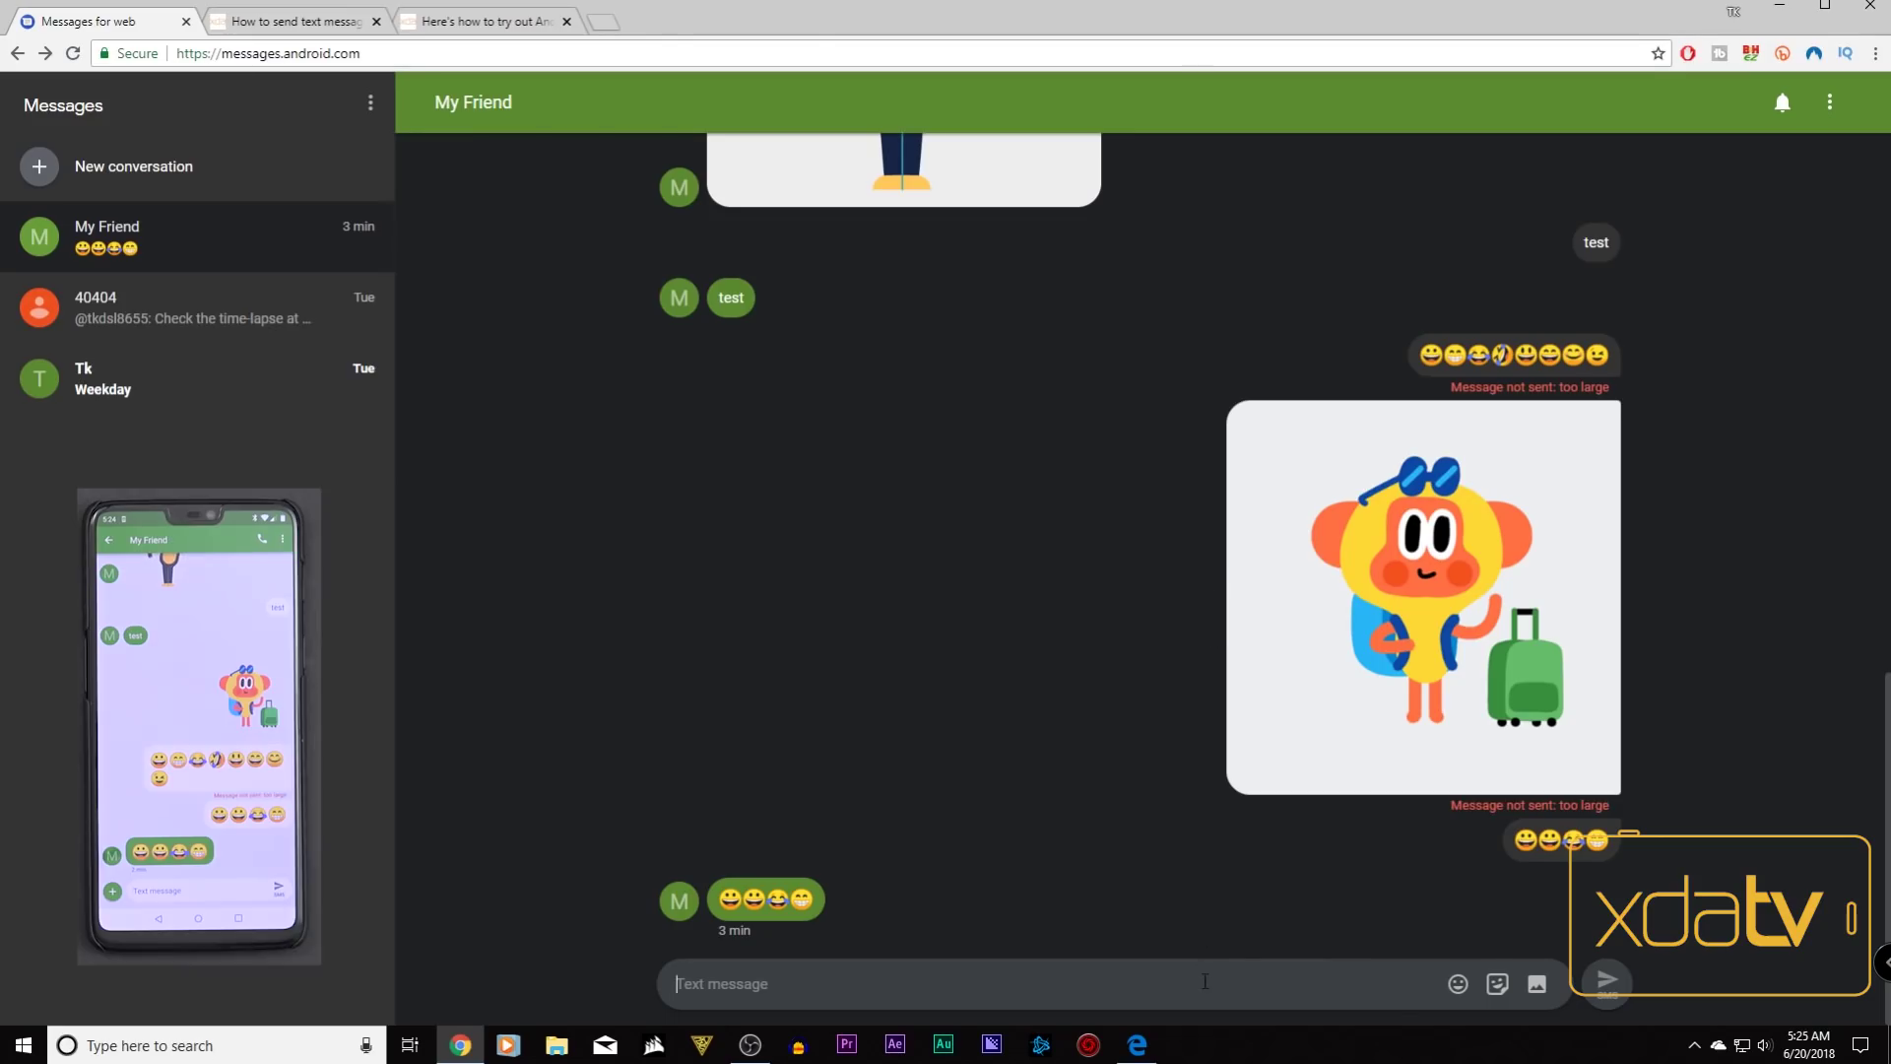
Send the message 'test' to My Friend
type("test")
key("Return")
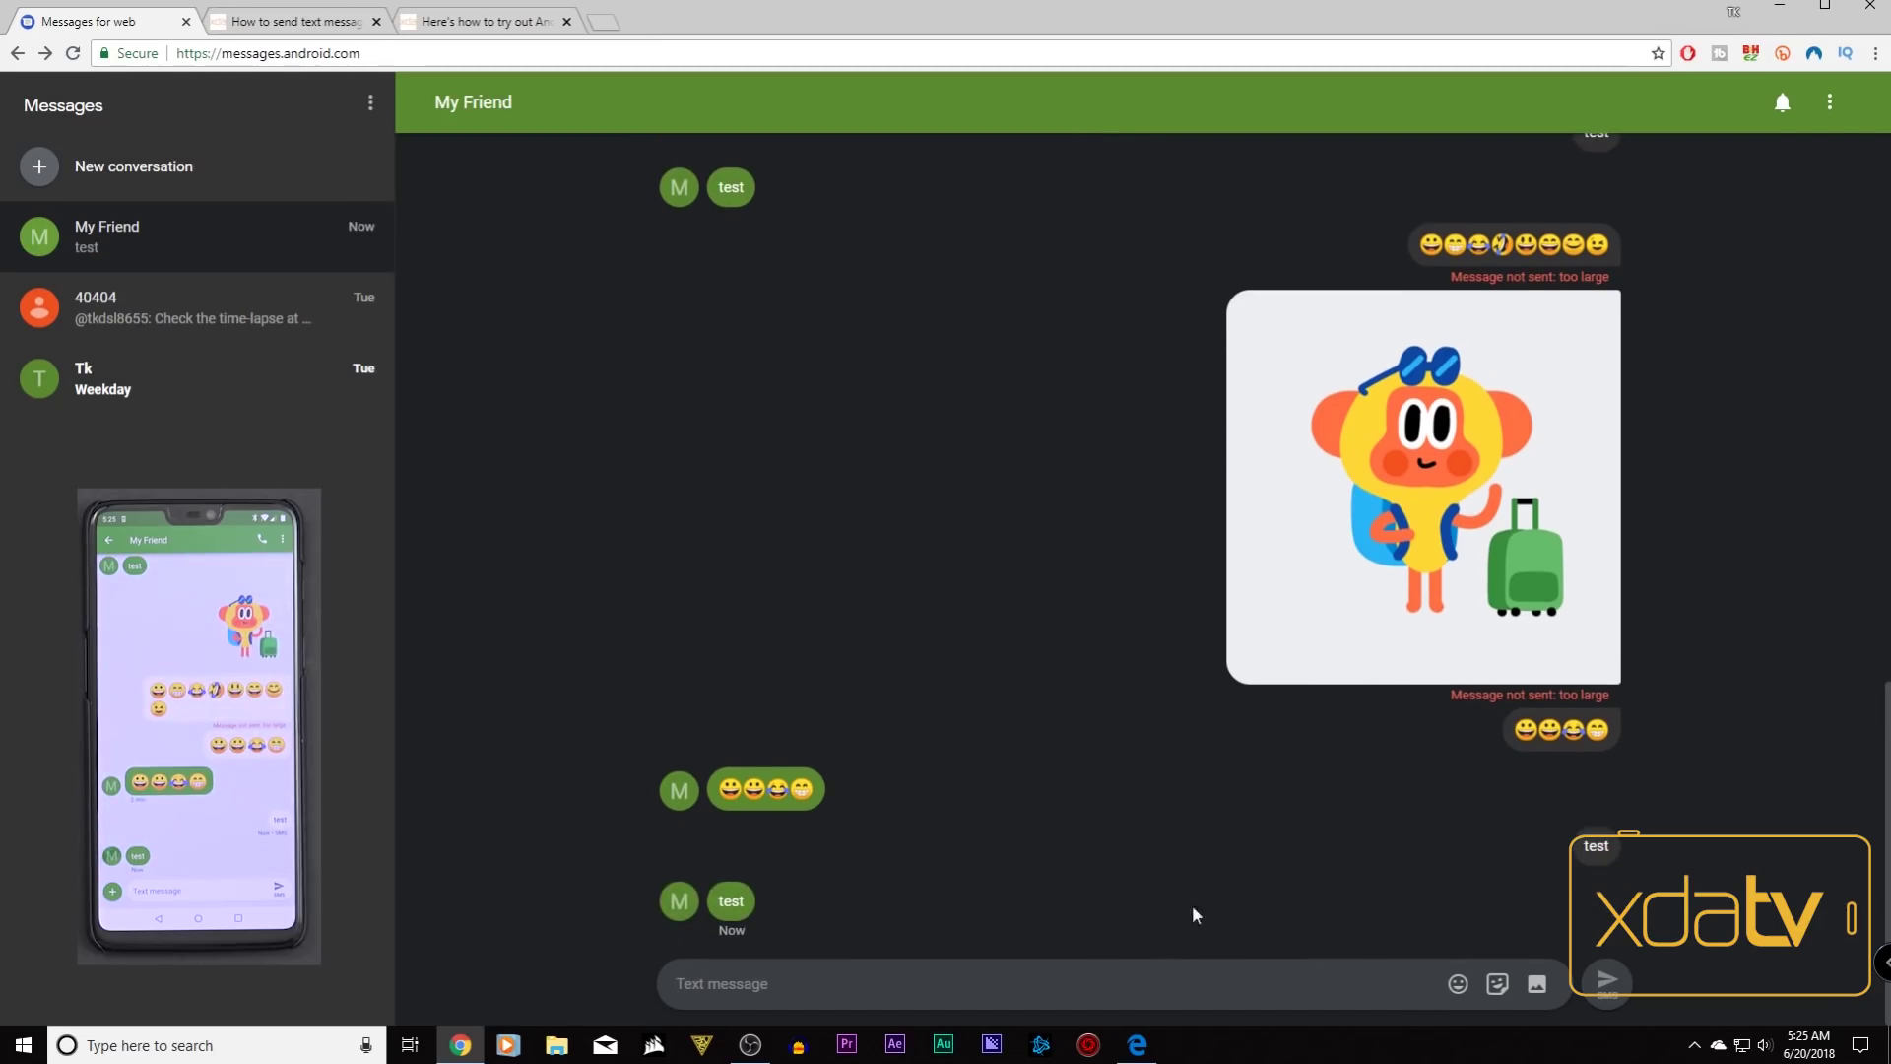
mouse_move(1596, 845)
mouse_move(779, 892)
left_click(1091, 991)
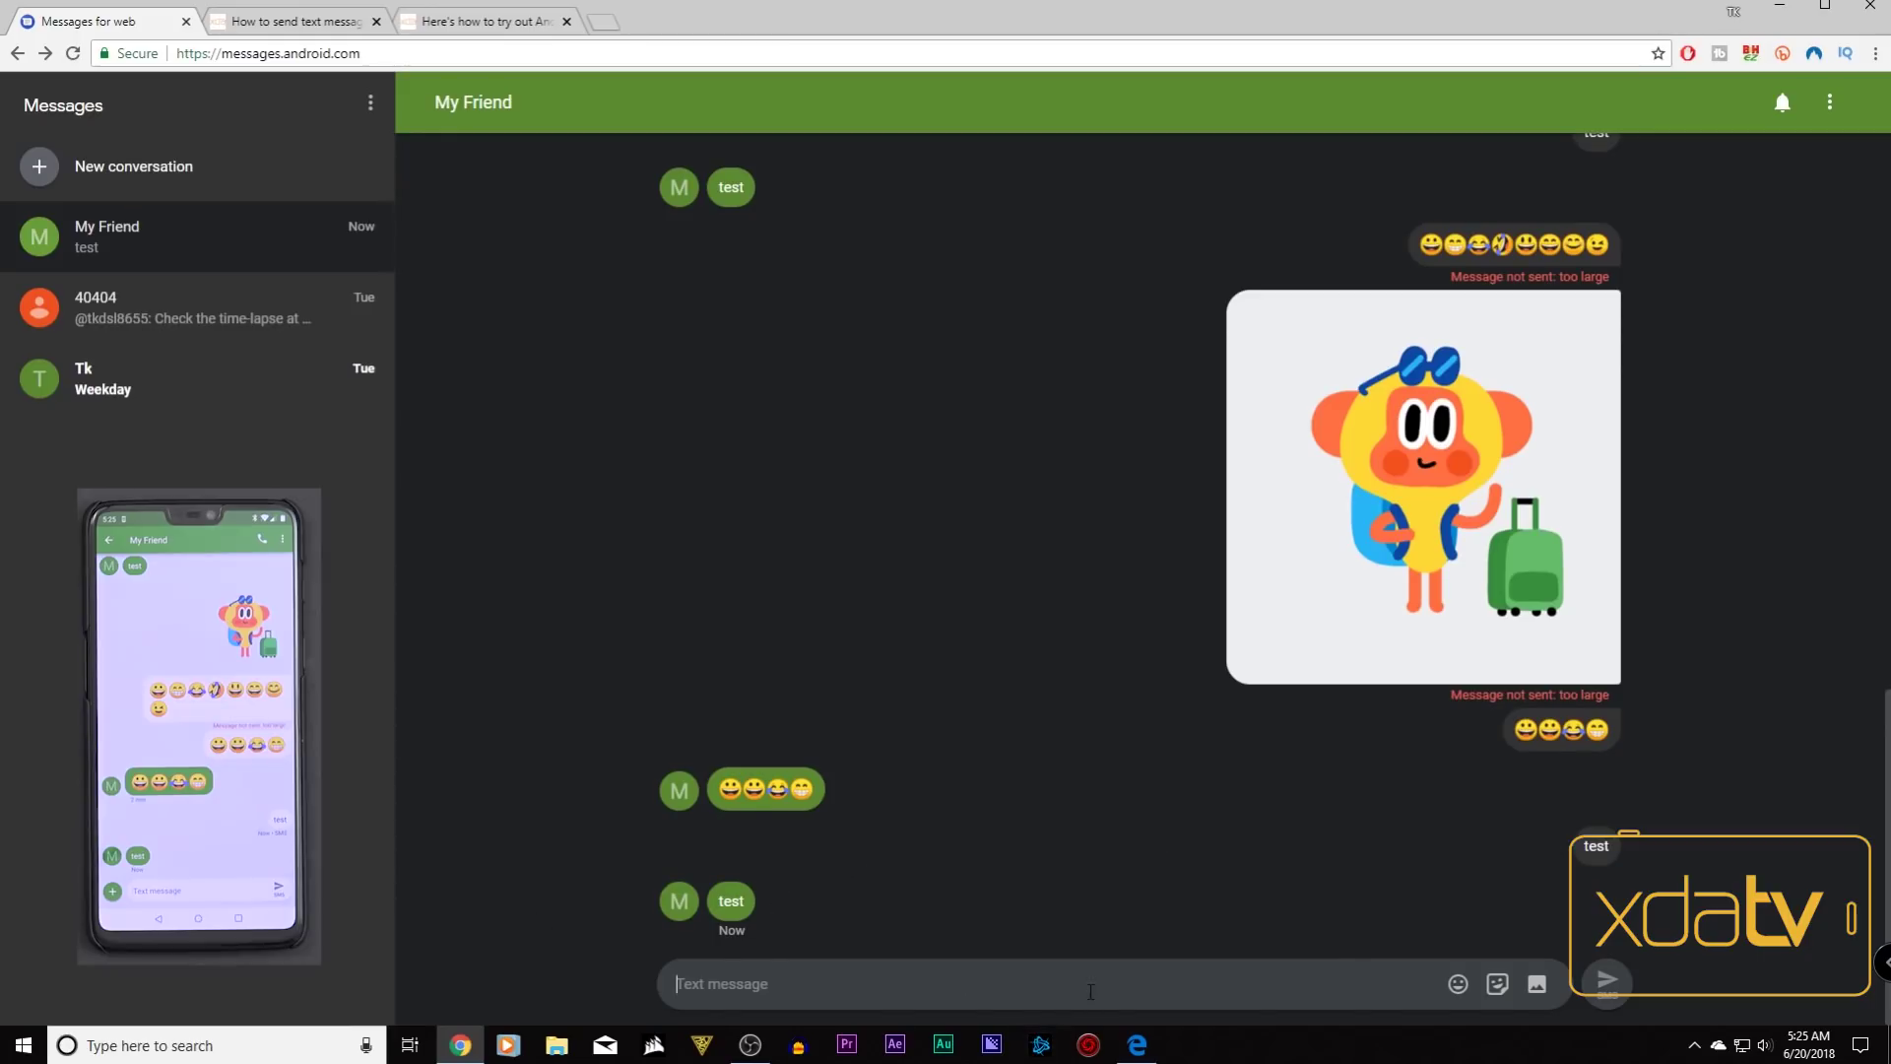
Send a four-emoji message: framed picture, bellhop bell, bed and watch
left_click(1458, 983)
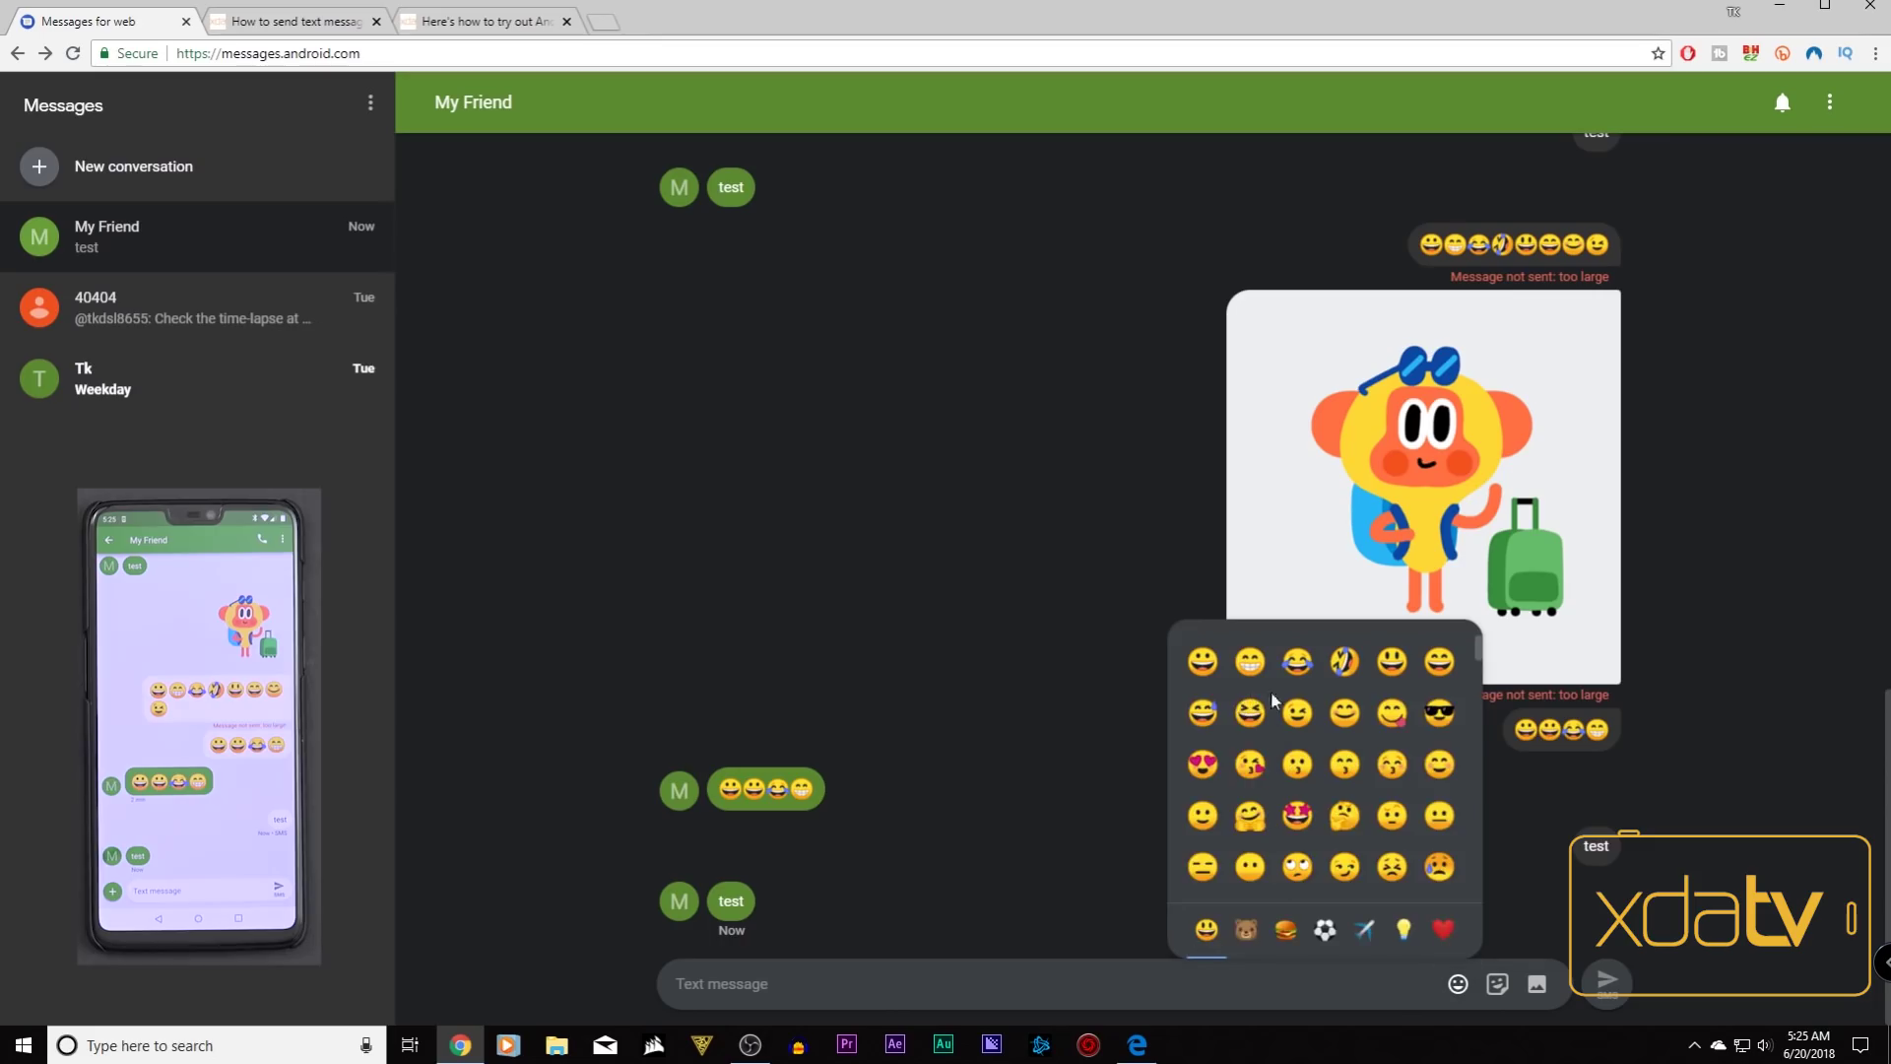
left_click(1246, 929)
left_click(1286, 929)
left_click(1327, 929)
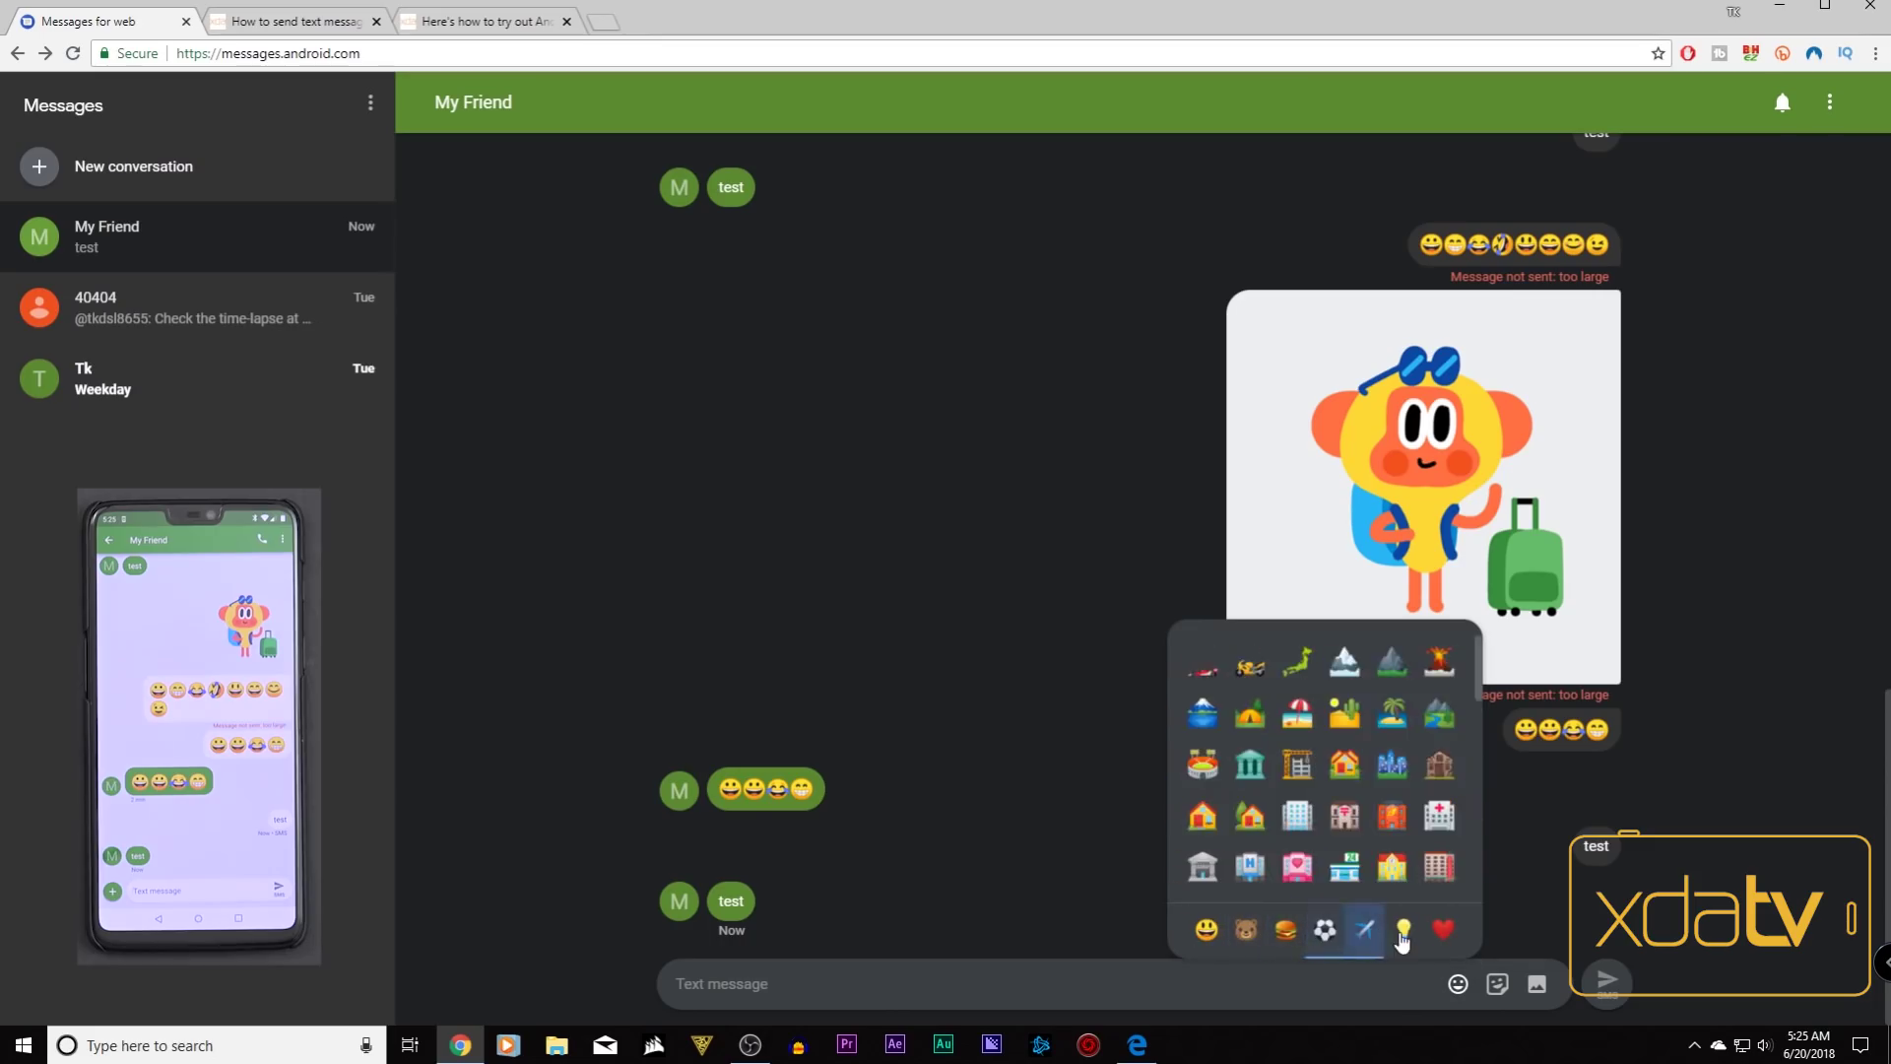
left_click(1404, 929)
left_click(1250, 764)
left_click(1297, 764)
left_click(1379, 778)
left_click(1434, 817)
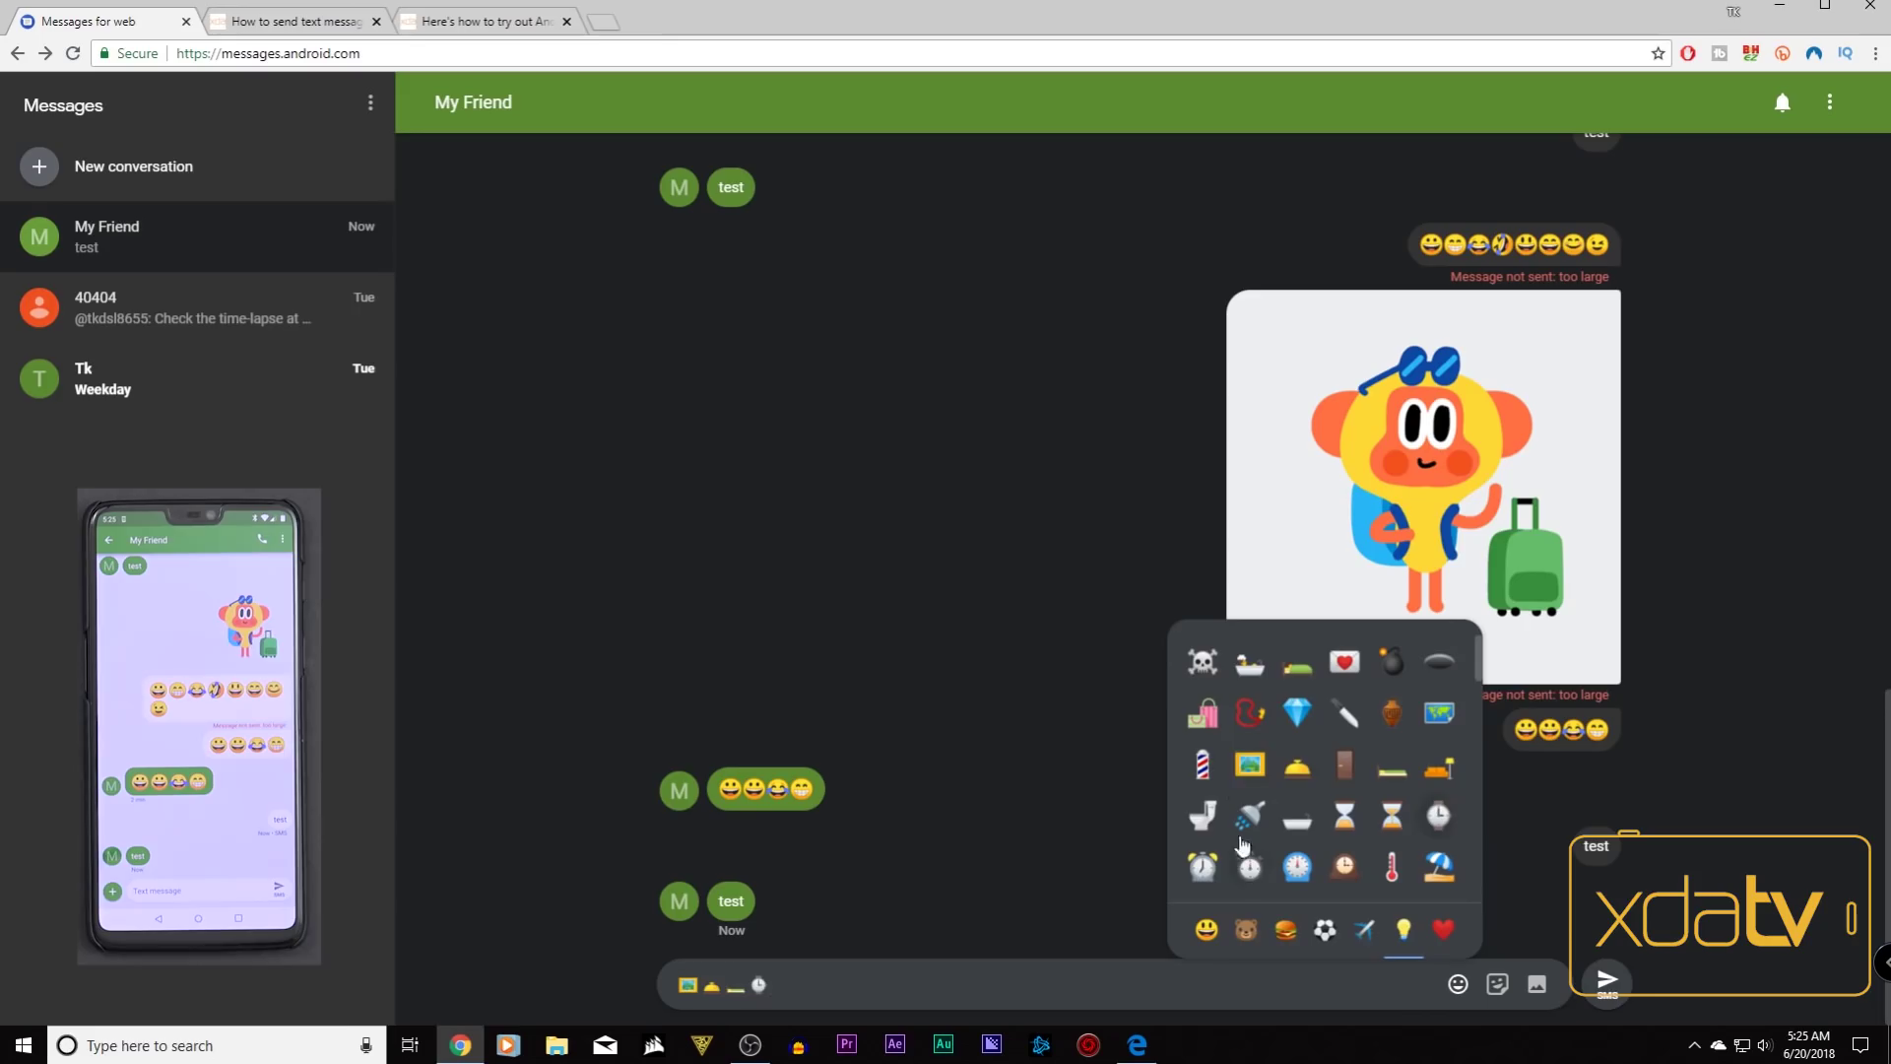
left_click(1607, 981)
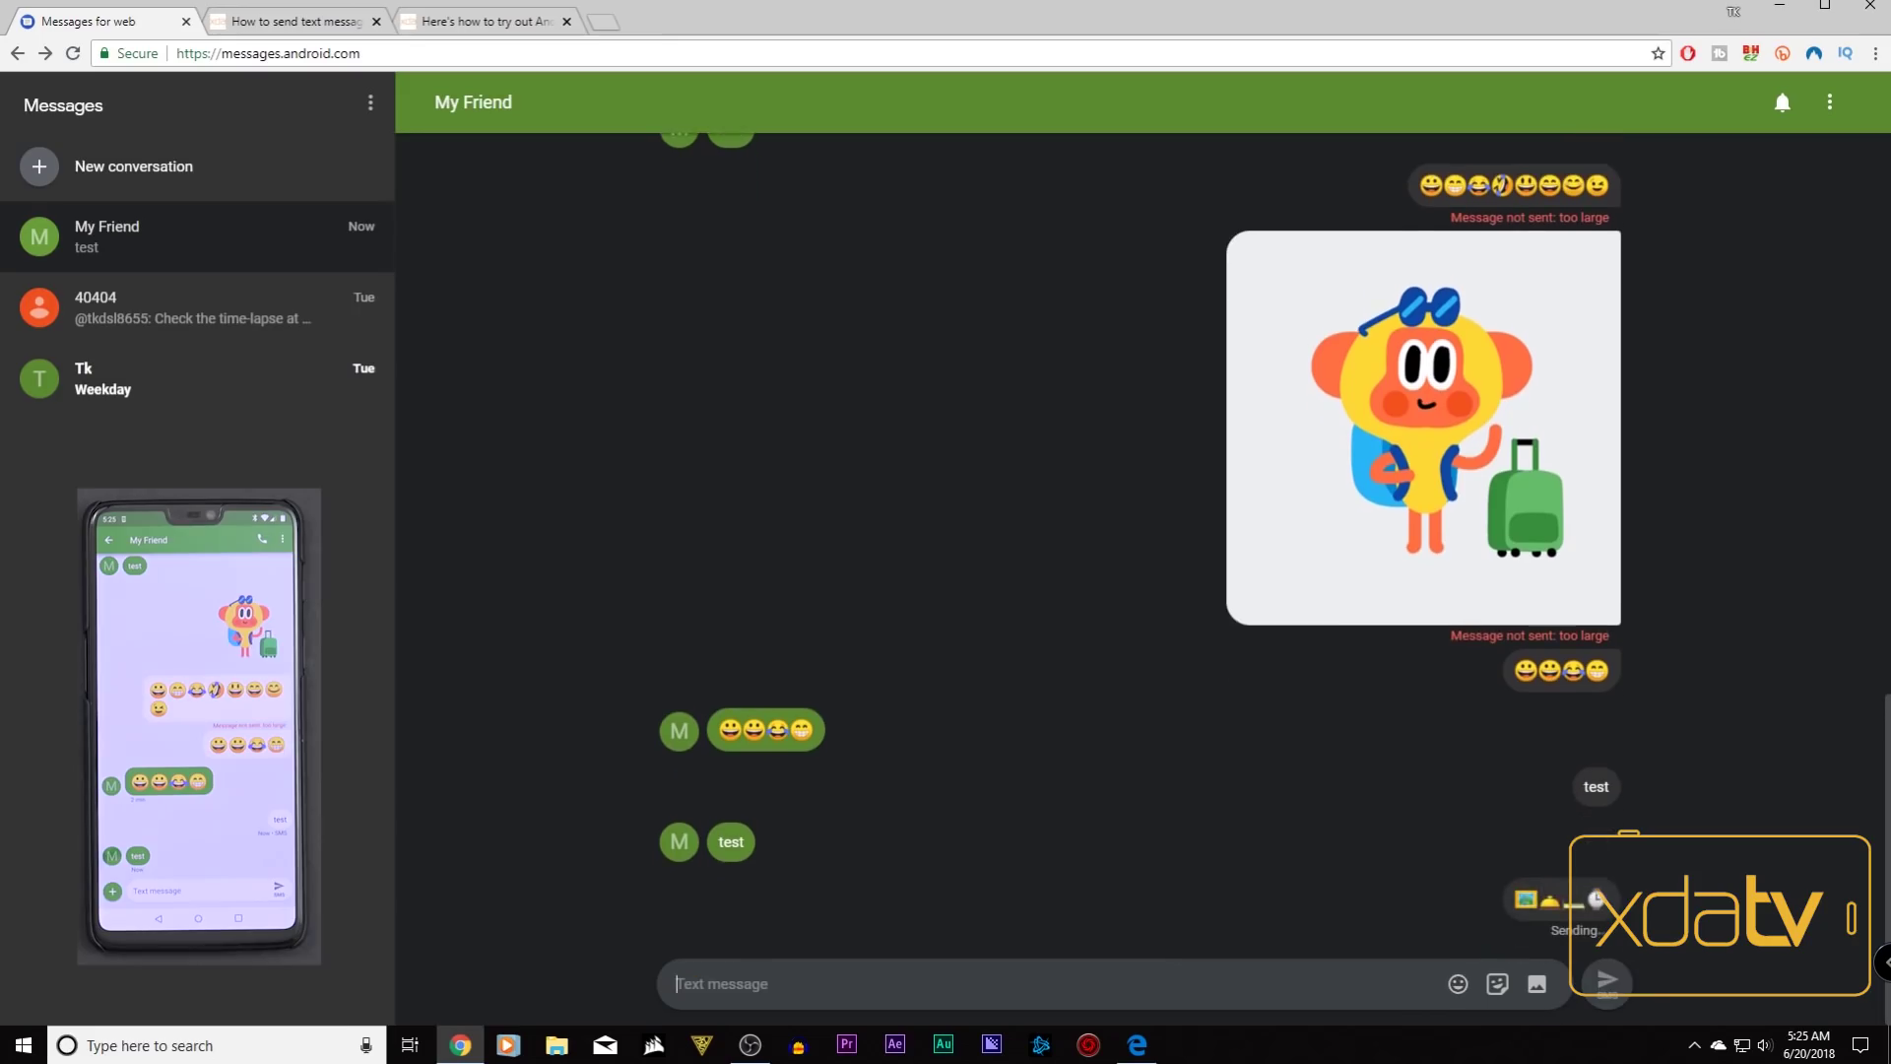
Browse two sticker packs and close the sticker picker without sending one
left_click(1497, 983)
left_click(1313, 930)
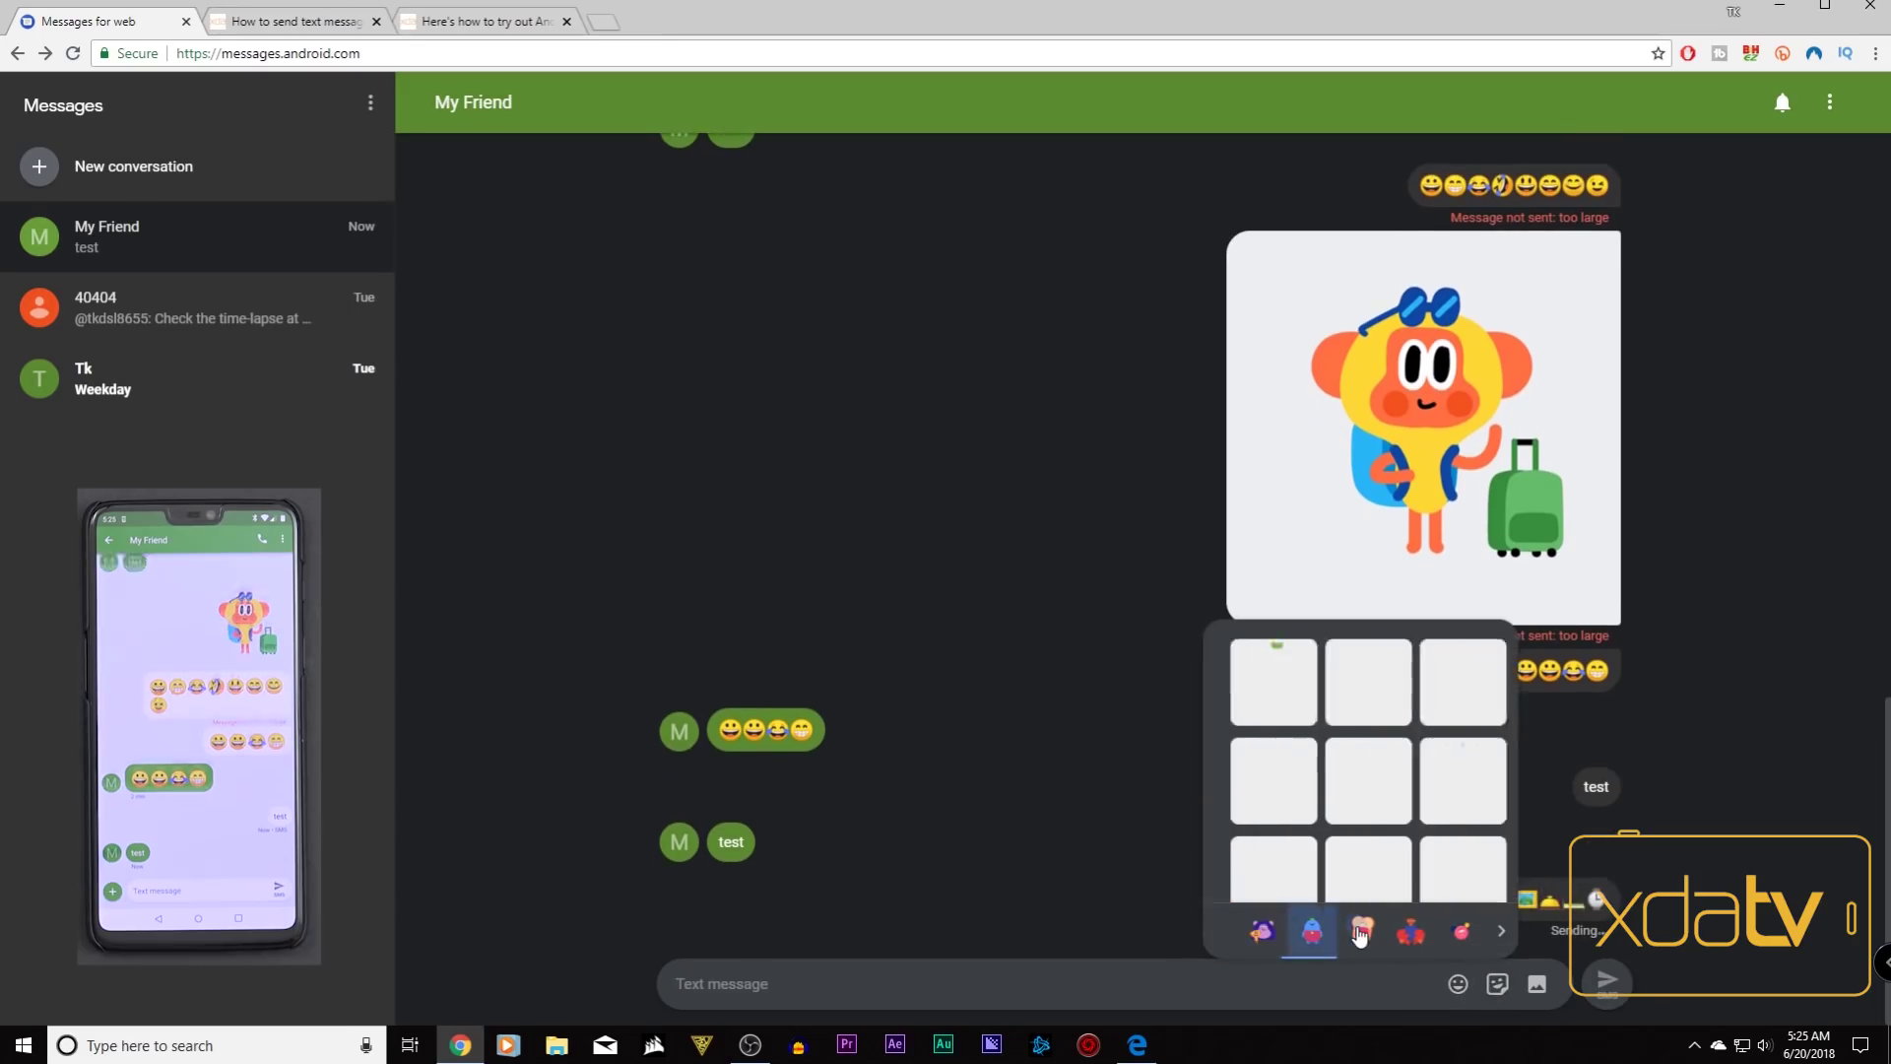
left_click(1364, 930)
left_click(1521, 938)
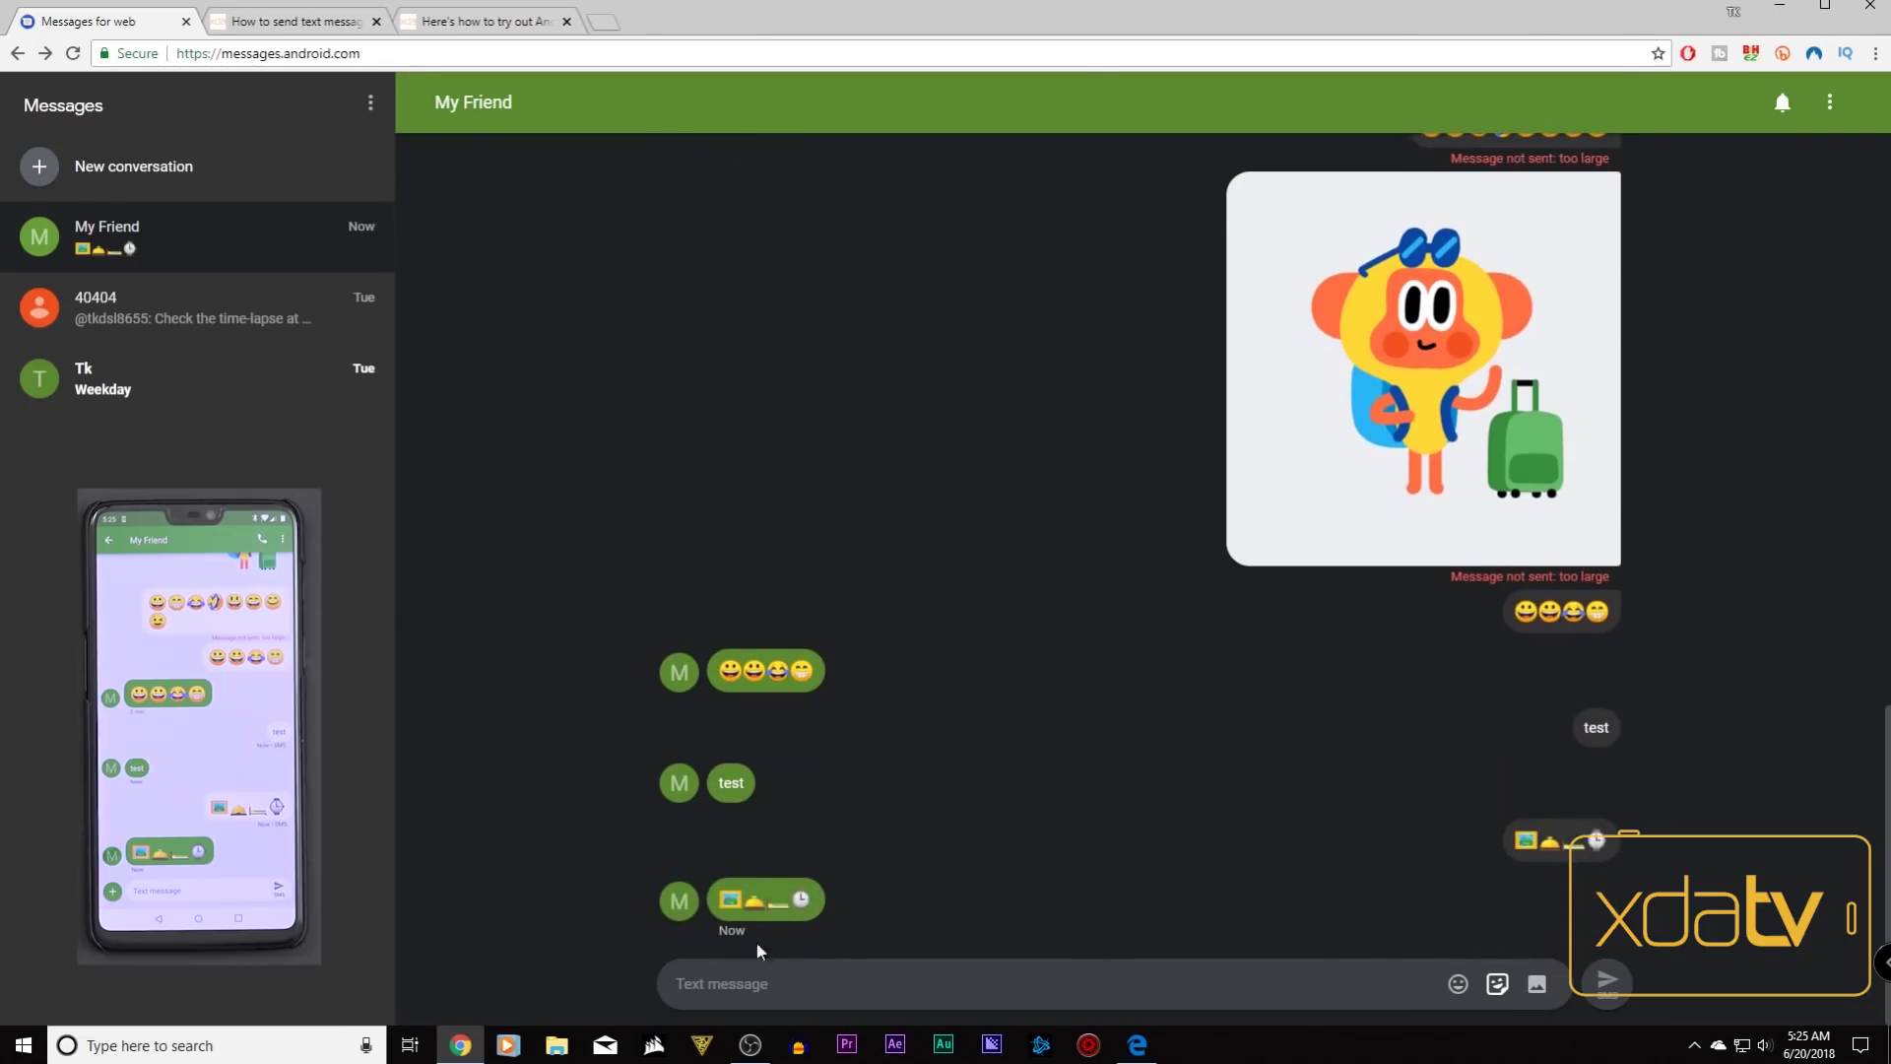
mouse_move(1551, 853)
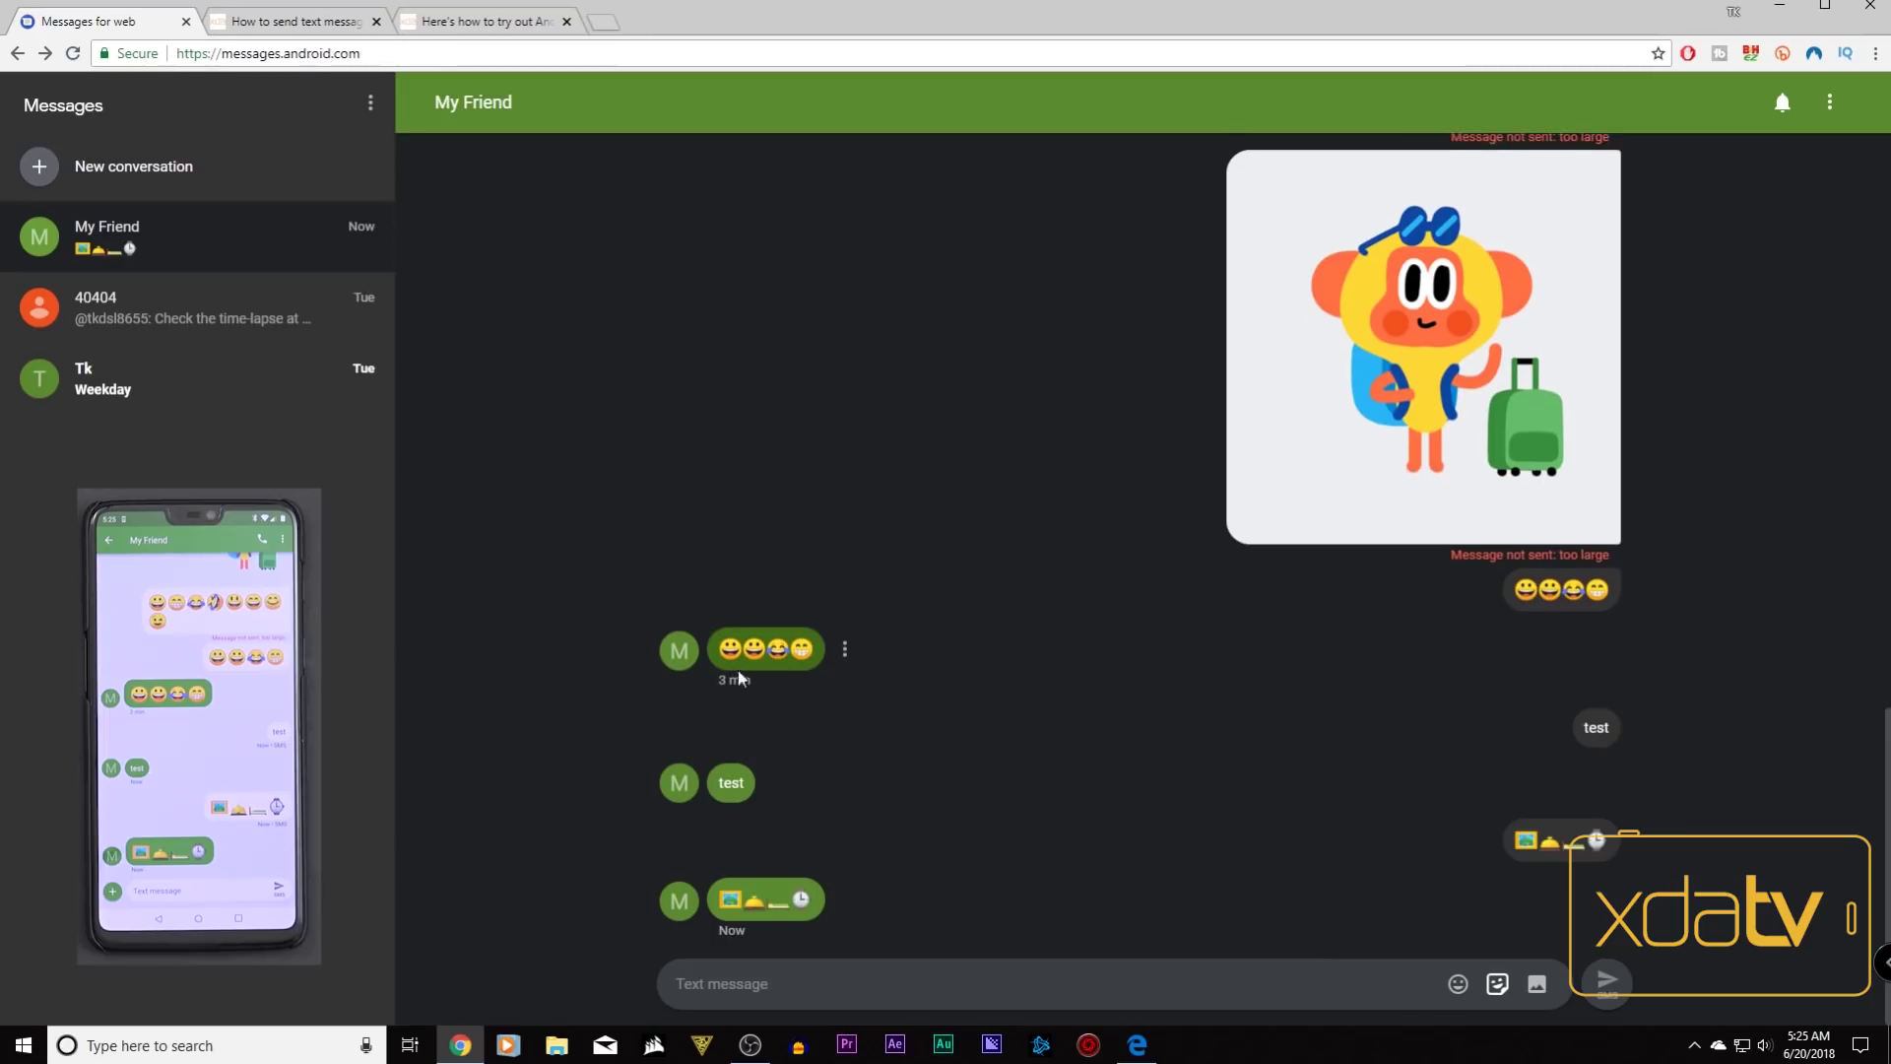
mouse_move(749, 778)
left_click(844, 677)
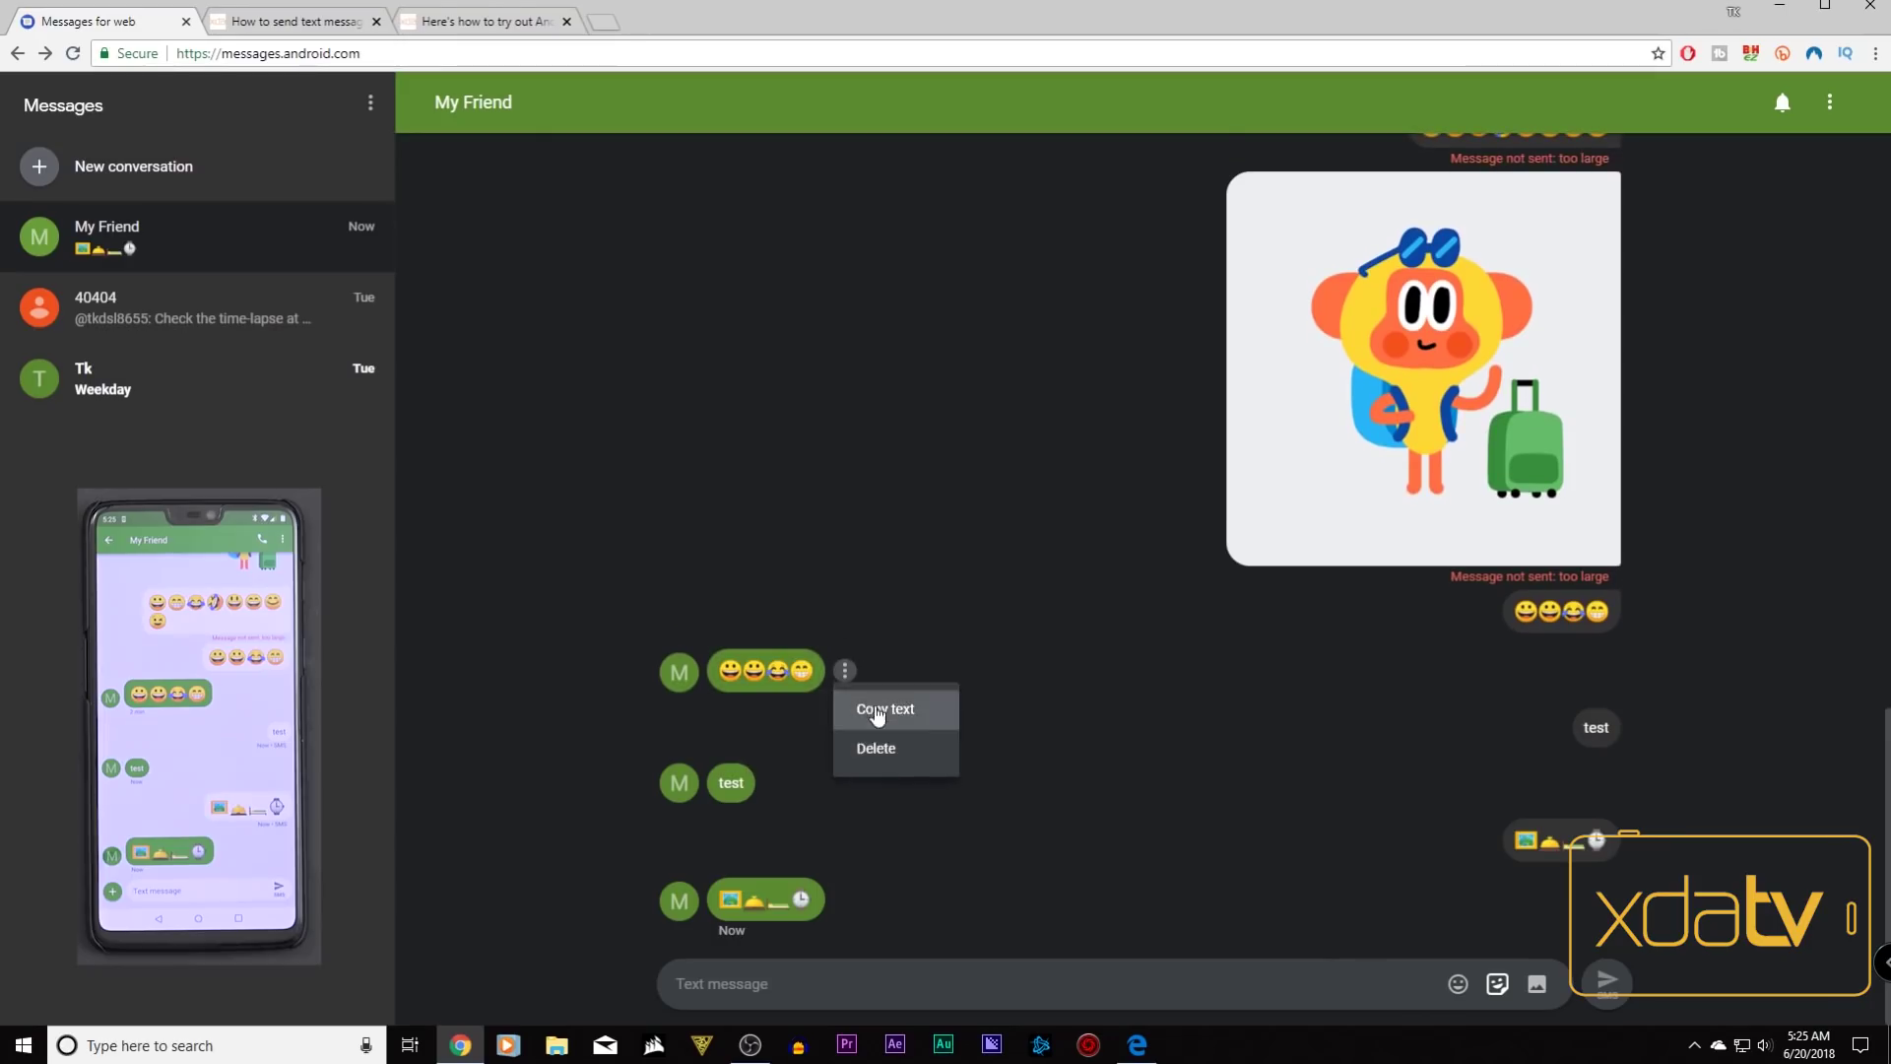
left_click(1093, 808)
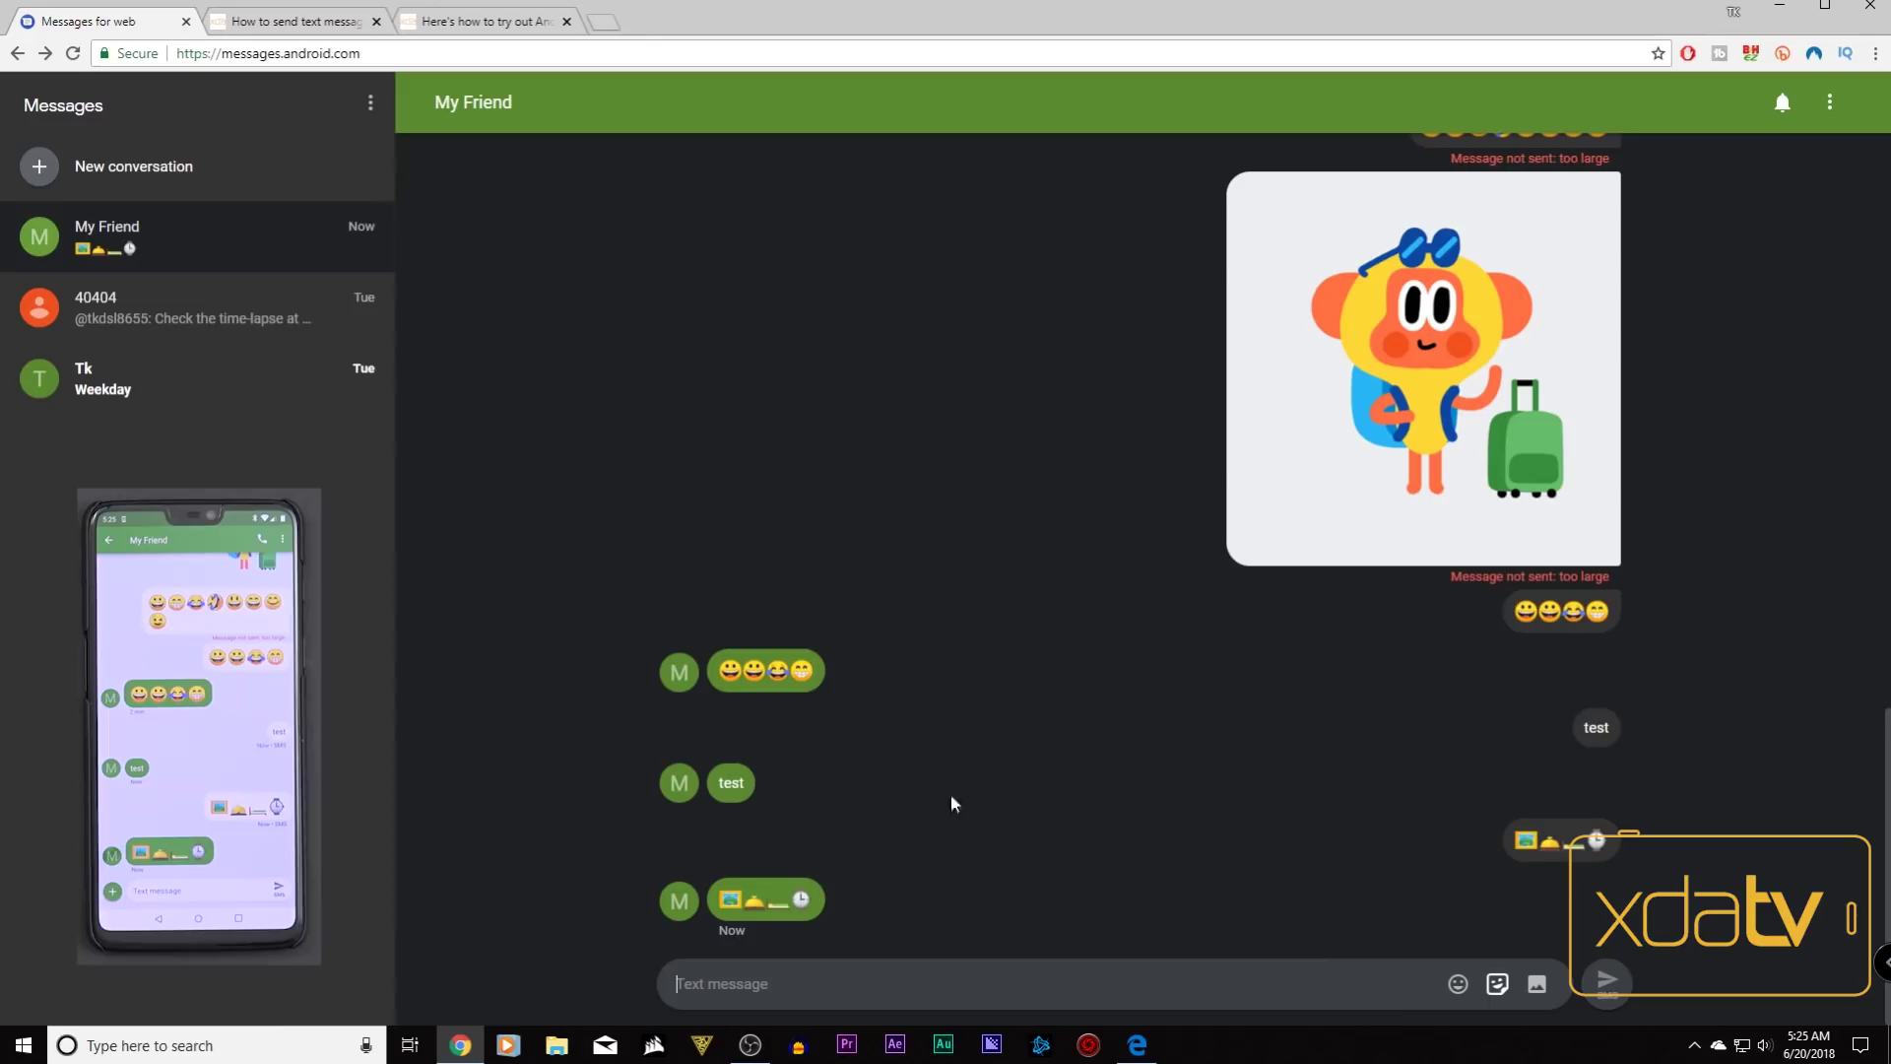